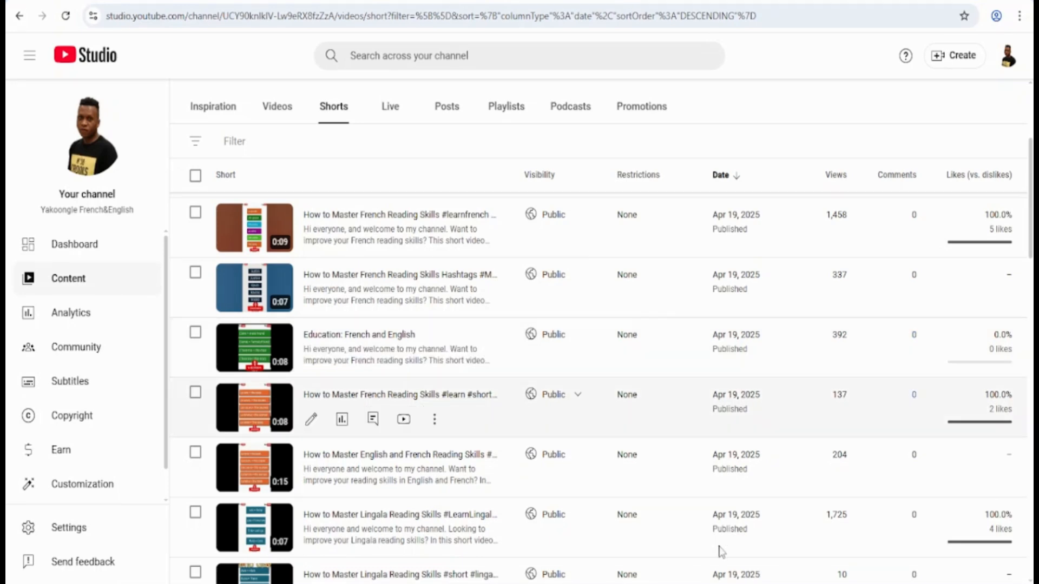
pyautogui.scroll(-2, 834, 455)
pyautogui.scroll(-2, 834, 454)
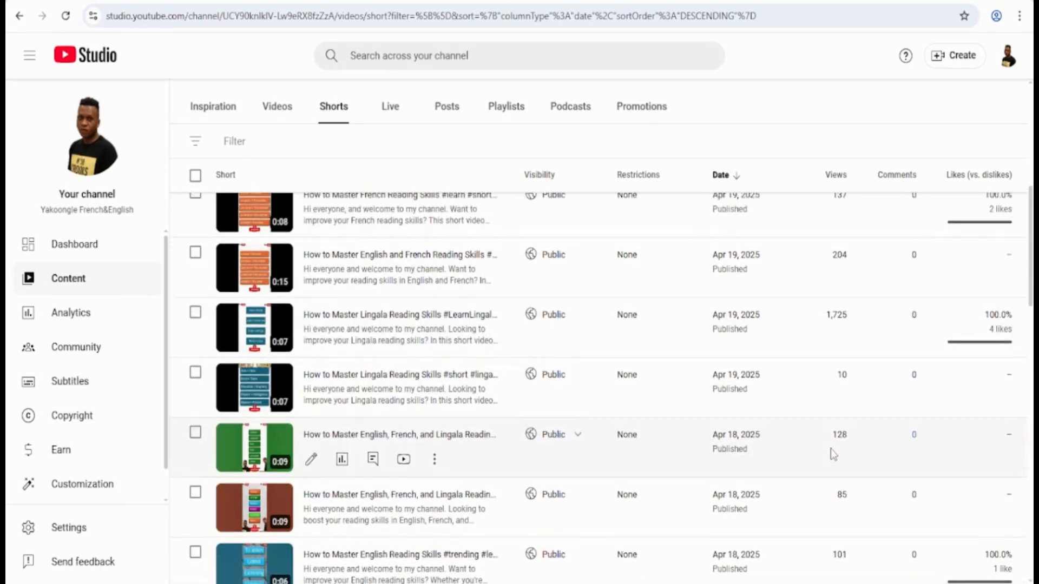
pyautogui.scroll(7, 834, 454)
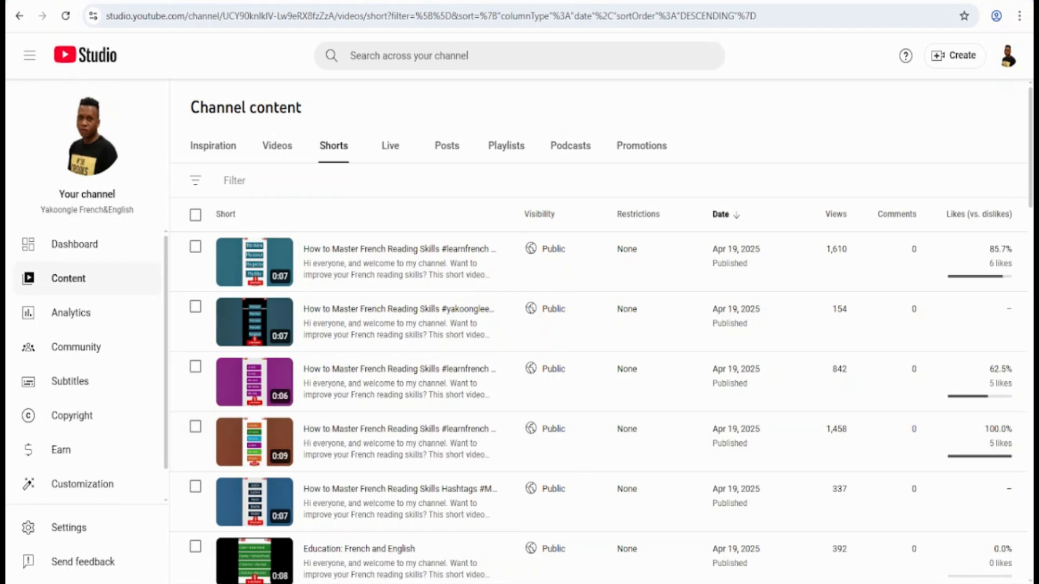
# Step: Upload the video file "File Namevery_advanced_english_vocabulary.mp4" from the YouTube Video folder in Downloads
pyautogui.click(962, 70)
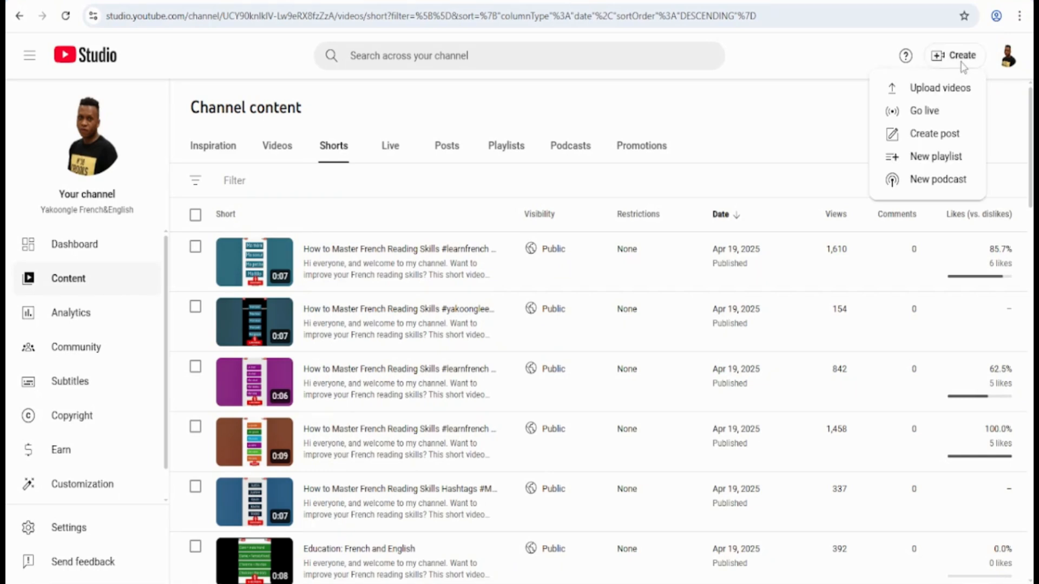
pyautogui.click(949, 93)
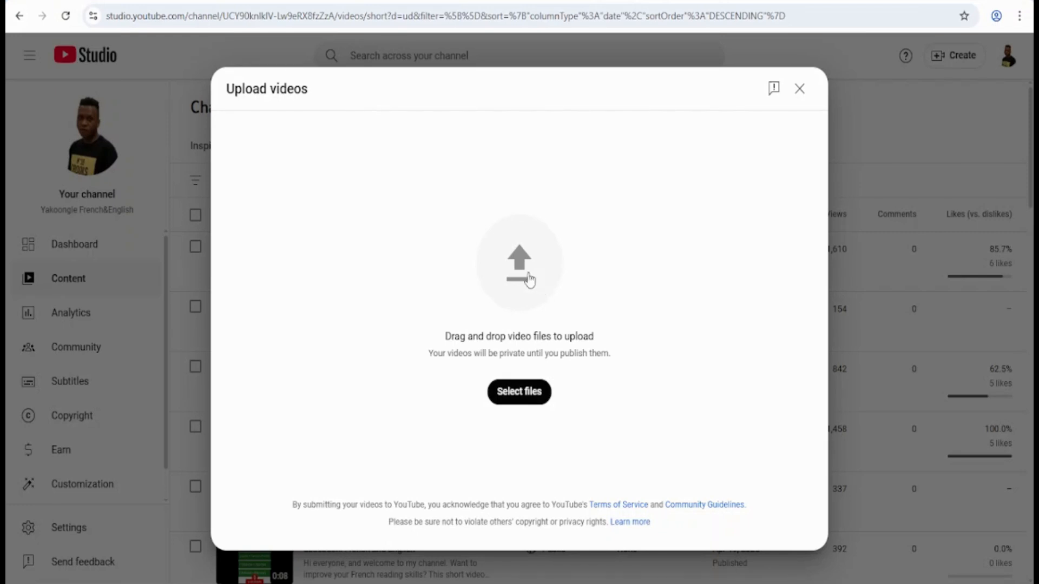
pyautogui.click(529, 275)
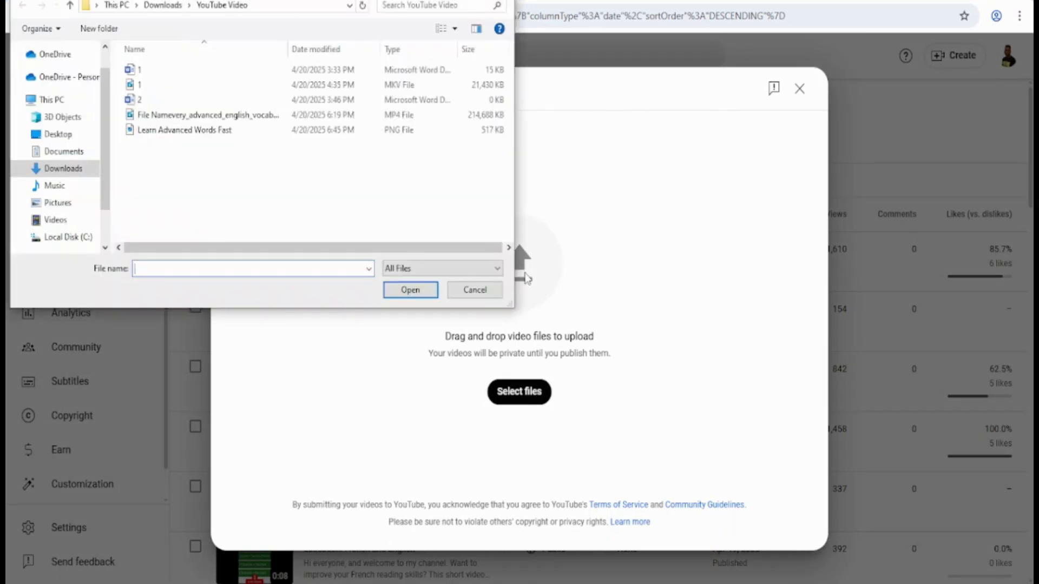
pyautogui.click(63, 171)
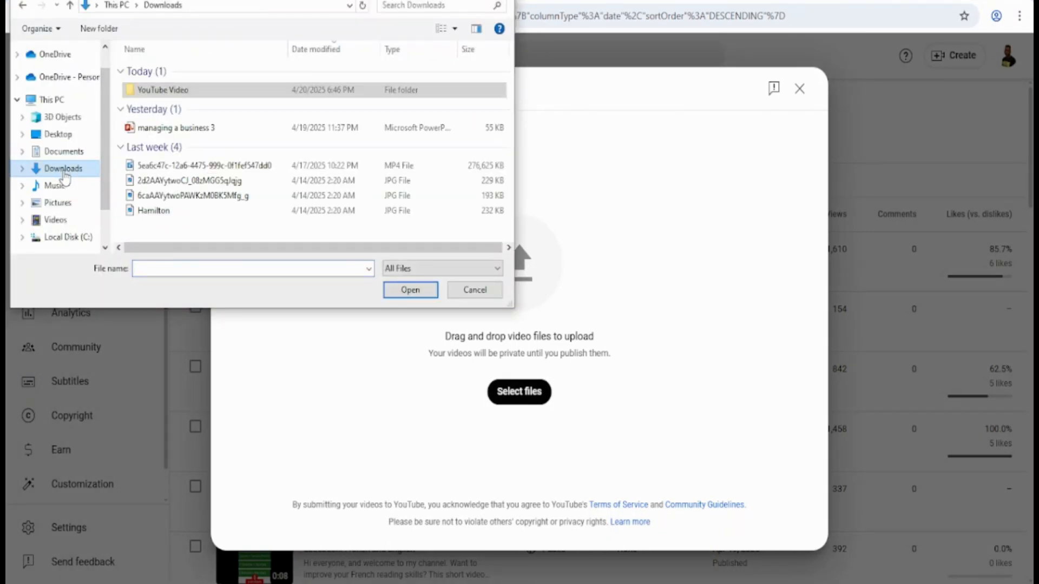
pyautogui.doubleClick(188, 93)
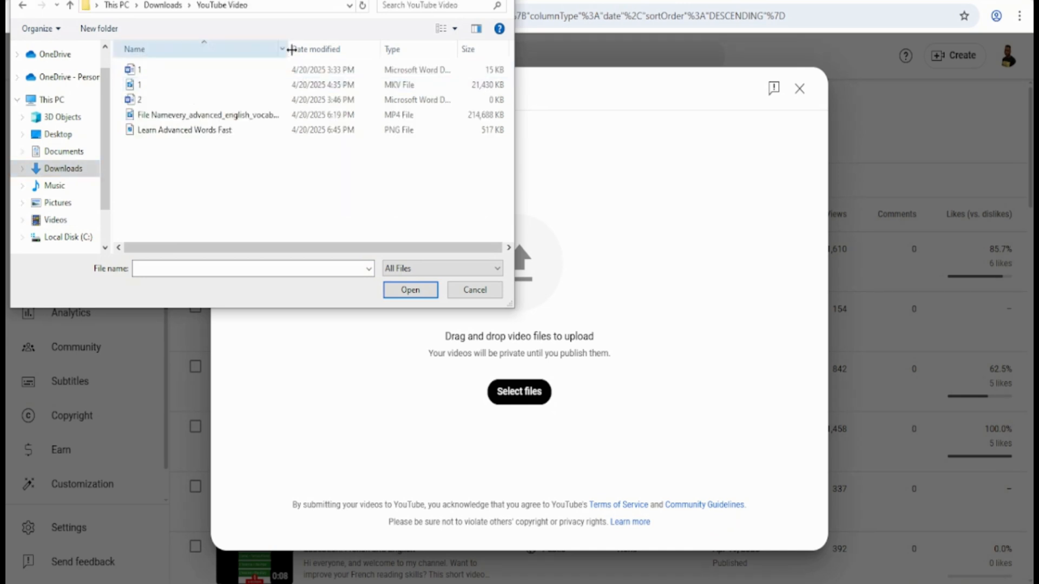
pyautogui.click(236, 119)
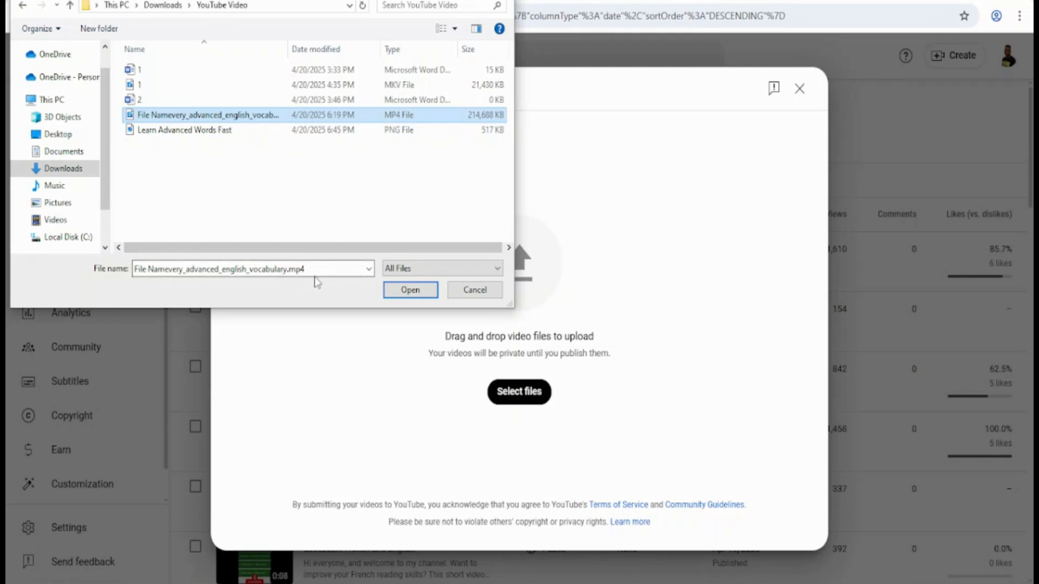
pyautogui.click(411, 291)
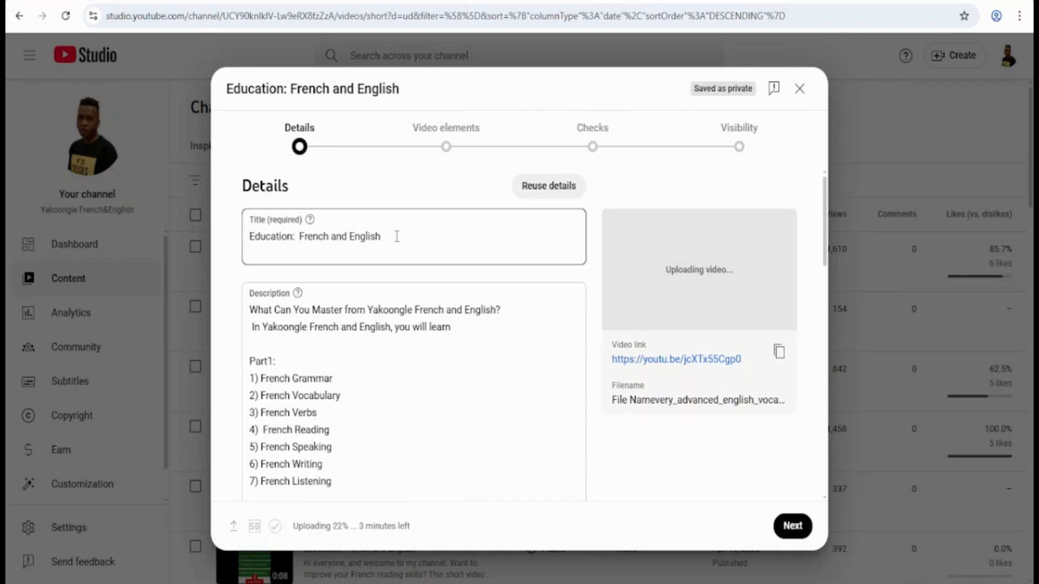
# Step: Replace the video title with "Very Advanced English Vocabulary: Master High-Level Words & Expressions!"
pyautogui.moveTo(397, 237); pyautogui.dragTo(260, 219)
pyautogui.press('BackSpace')
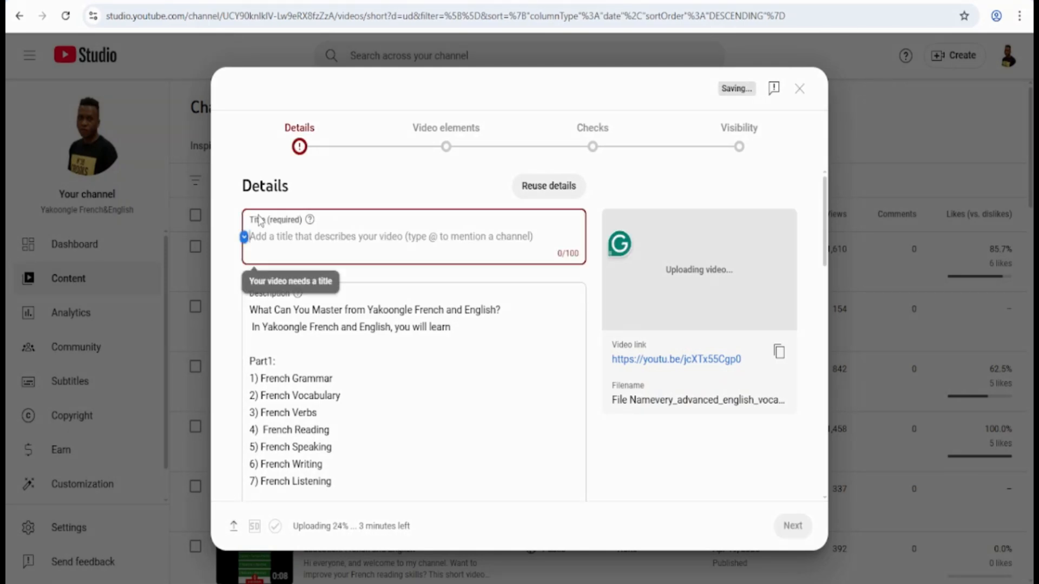
pyautogui.write('Very Advanced English Vocabulary: Master High-Level Words & Expressions!')
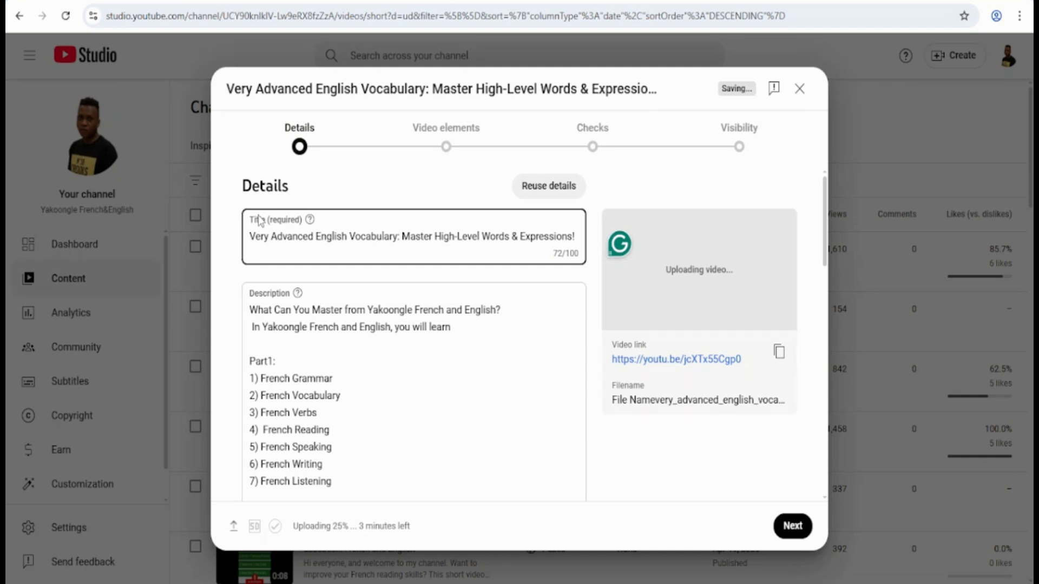
# Step: Replace the whole default description with the paragraph starting "Expand your vocabulary and sound more sophisticated in English!" and ending "Stay tuned for vocabulary tips and examples!"
pyautogui.scroll(-3, 360, 355)
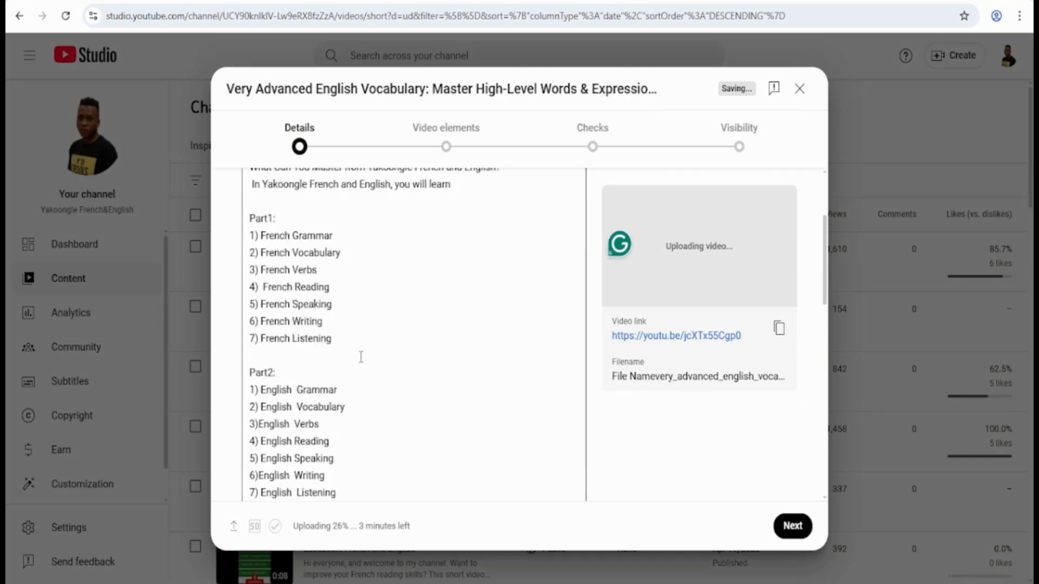
pyautogui.scroll(3, 305, 254)
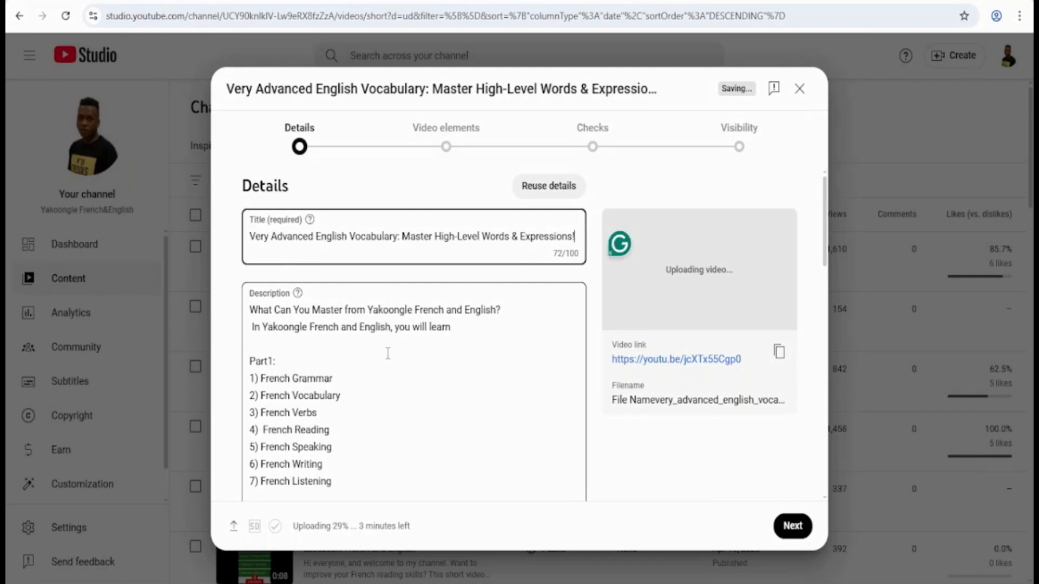
pyautogui.scroll(-5, 390, 356)
pyautogui.moveTo(559, 473); pyautogui.dragTo(175, 89)
pyautogui.press('BackSpace')
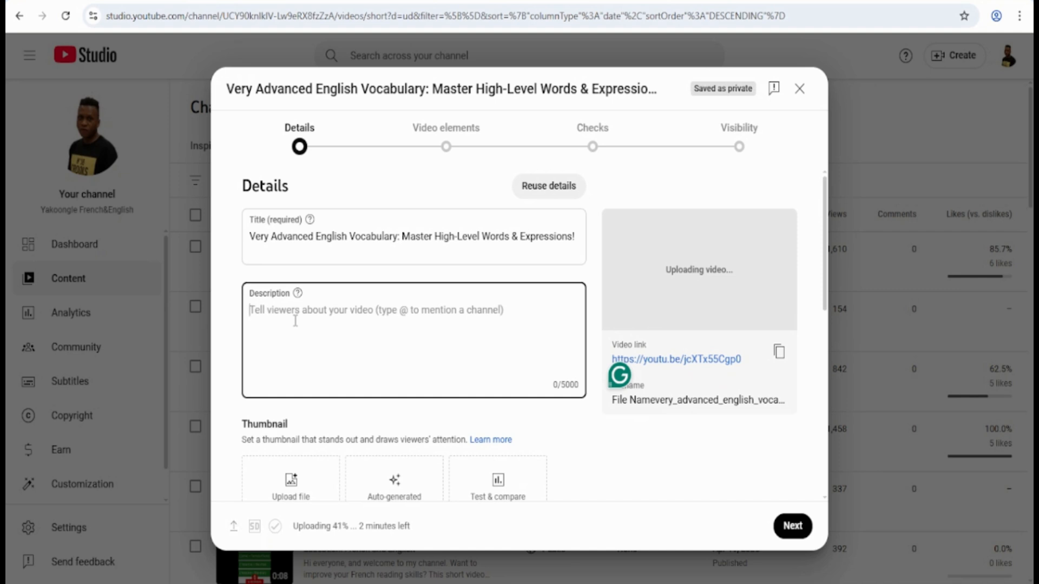
pyautogui.write('Expand your vocabulary and sound more sophisticated in English! In this video, we explore high-level words and expressions used by advanced speakers. Perfect for exams, professional conversations, and academic writing. Stay tuned for vocabulary tips and examples!')
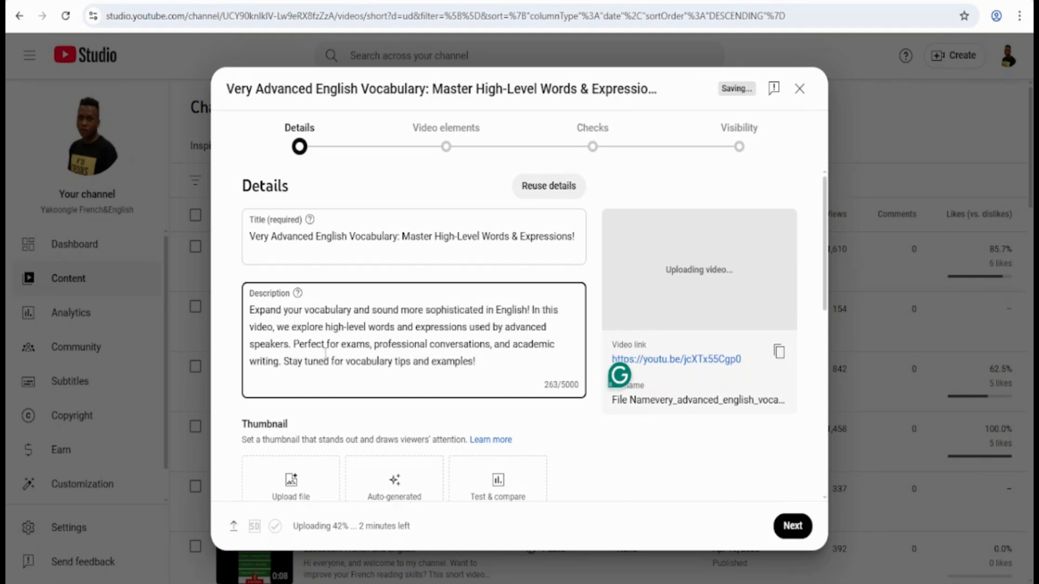
# Step: Set the video's thumbnail to the image file "Learn Advanced Words Fast" from the YouTube Video folder
pyautogui.scroll(-3, 335, 354)
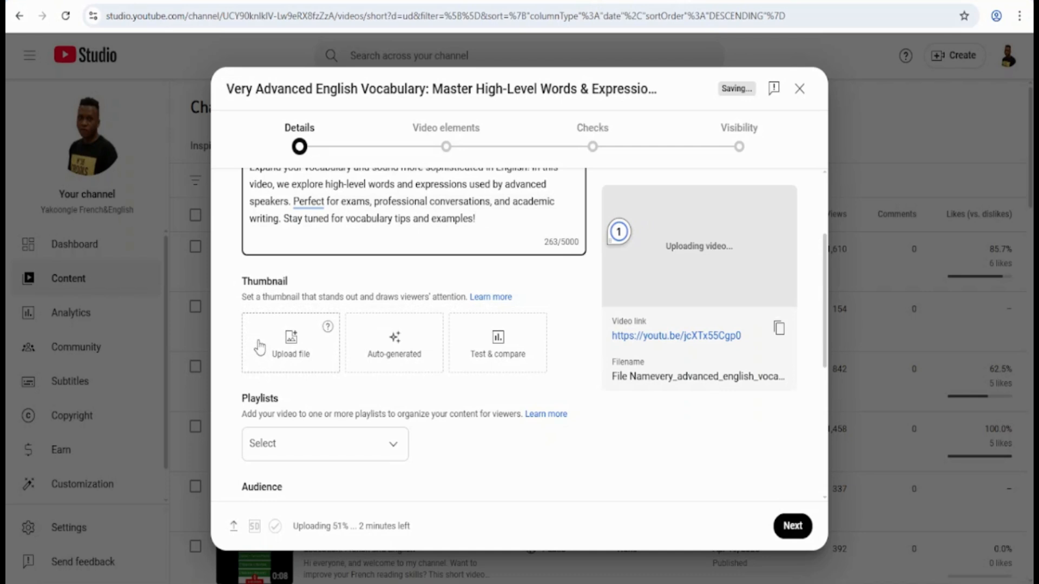
pyautogui.click(284, 357)
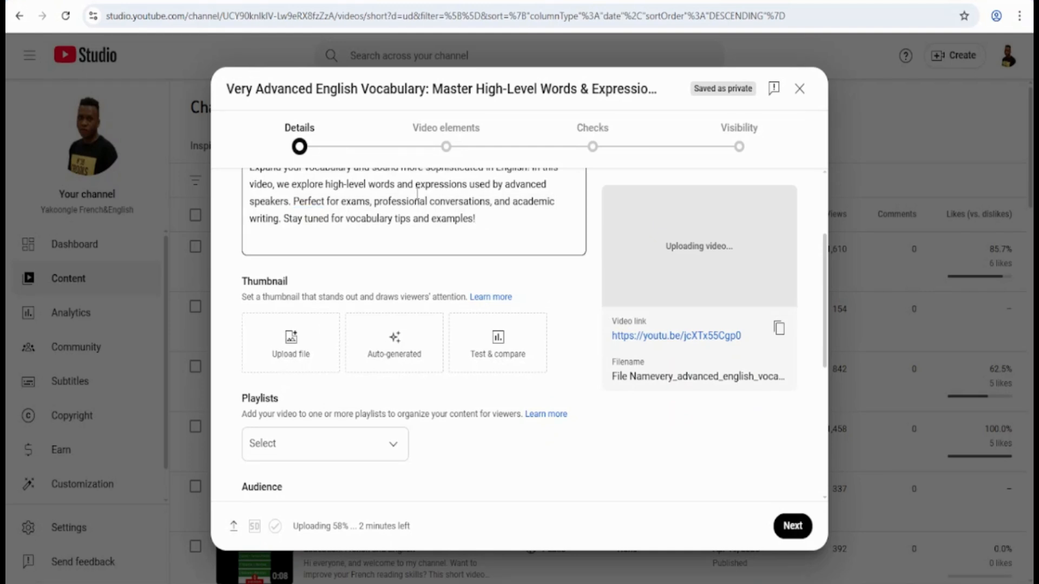
pyautogui.click(289, 351)
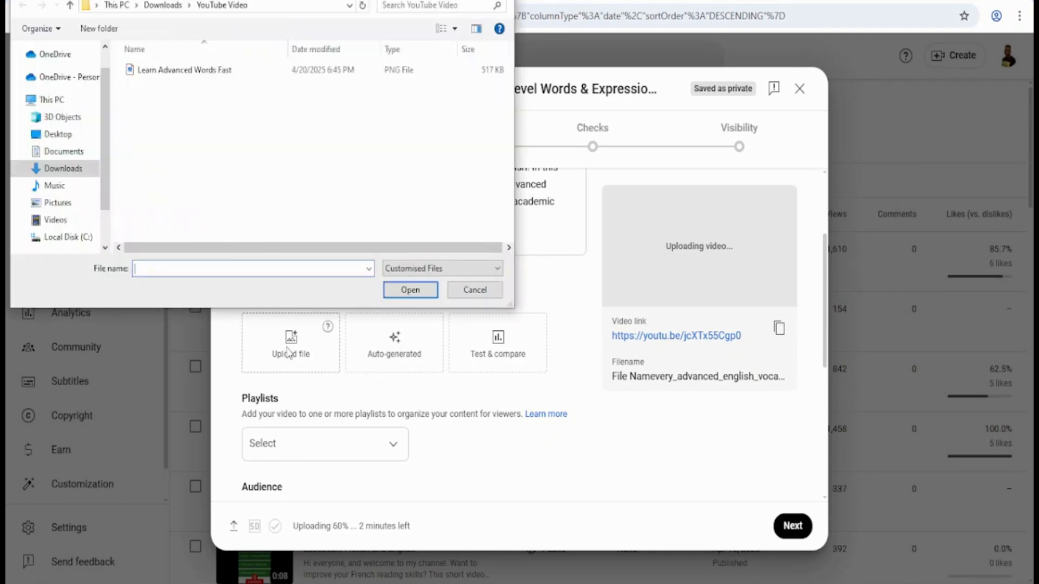
pyautogui.click(191, 74)
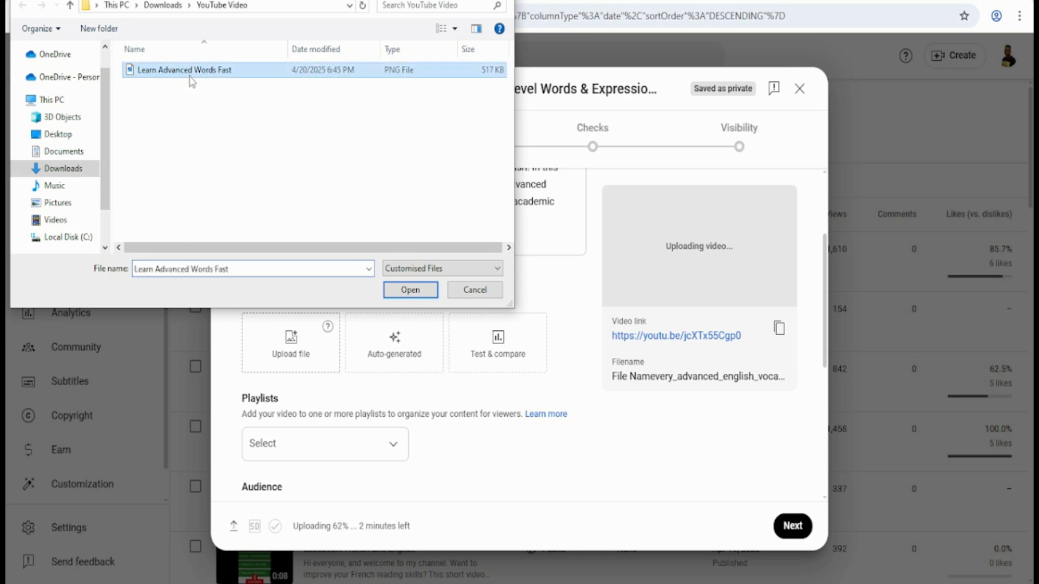
pyautogui.click(408, 289)
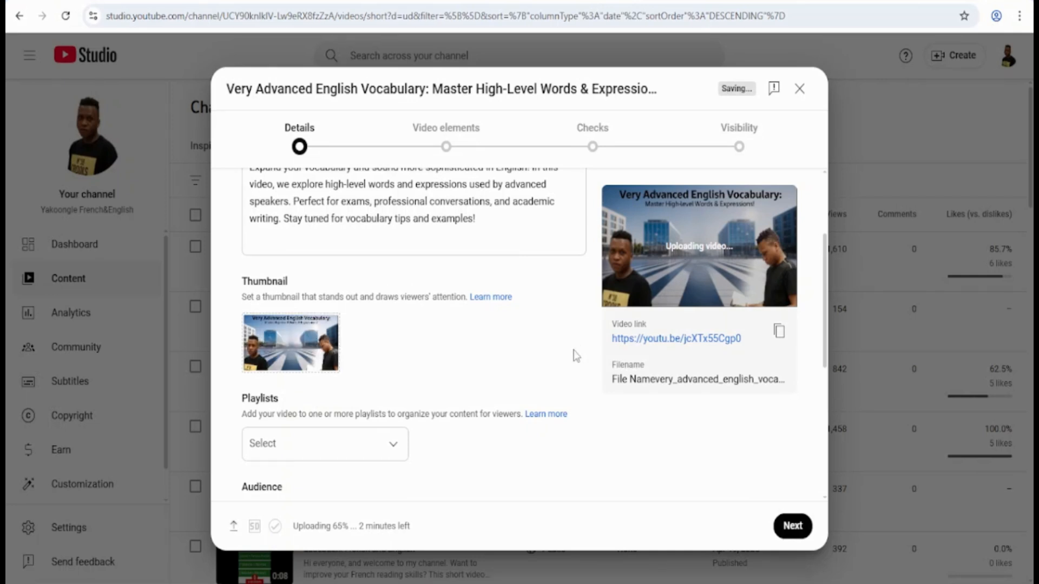
# Step: Mark the video as not made for kids and expand the advanced age restriction options
pyautogui.scroll(-2, 576, 355)
pyautogui.scroll(-3, 520, 360)
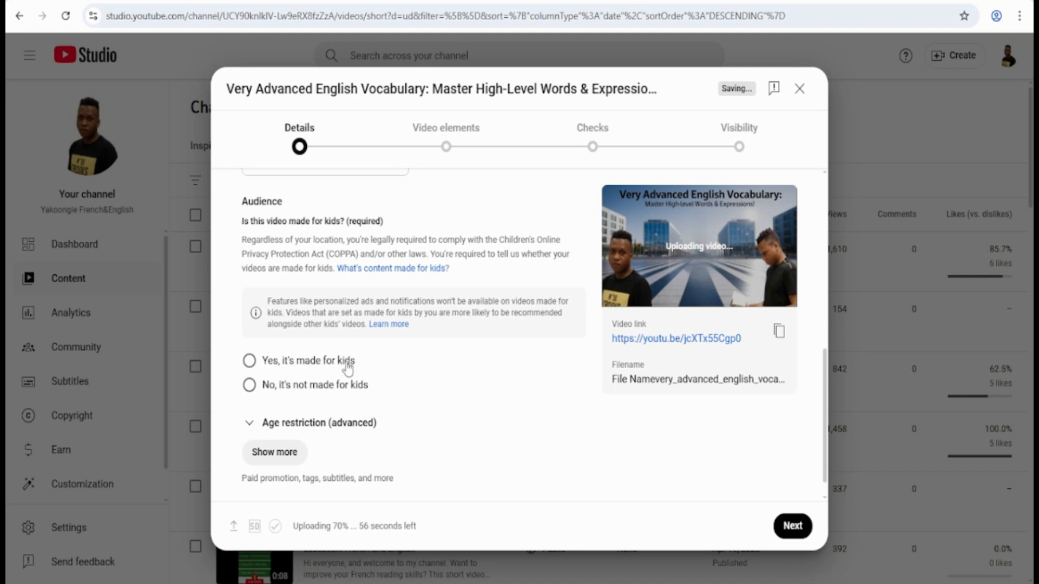
pyautogui.click(250, 385)
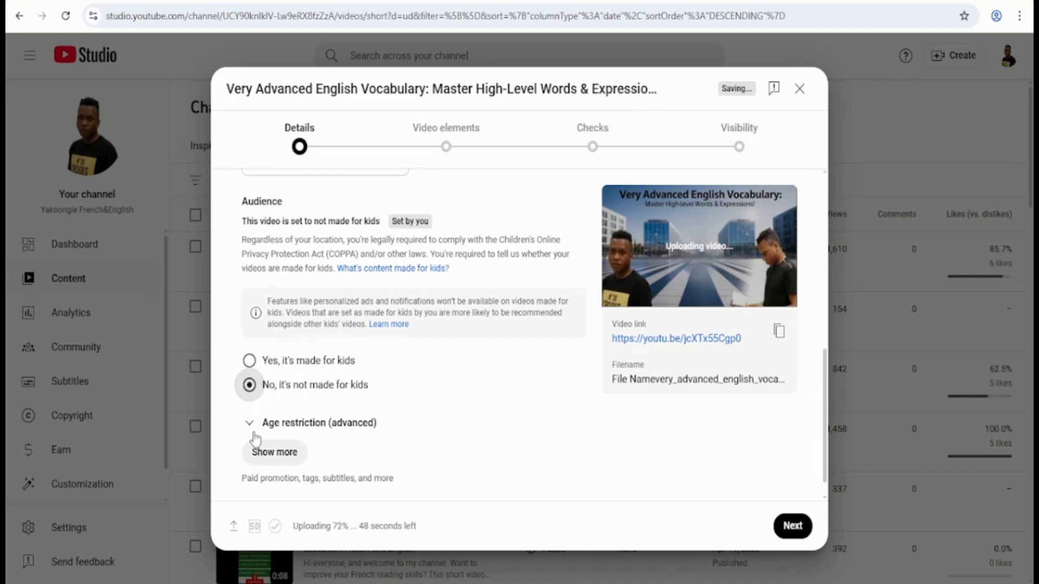
pyautogui.scroll(-1, 259, 433)
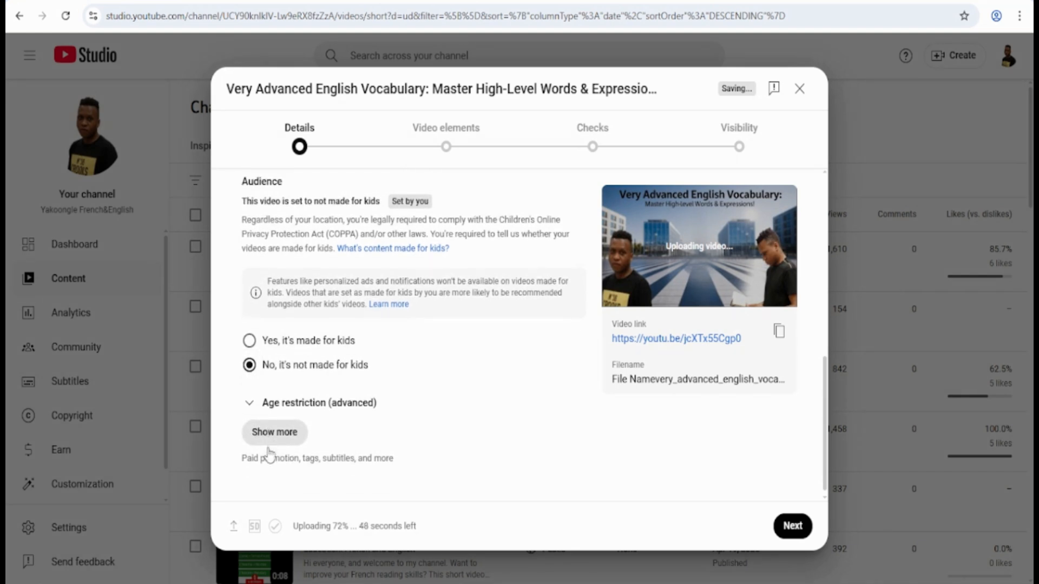
pyautogui.click(249, 400)
pyautogui.scroll(-2, 257, 417)
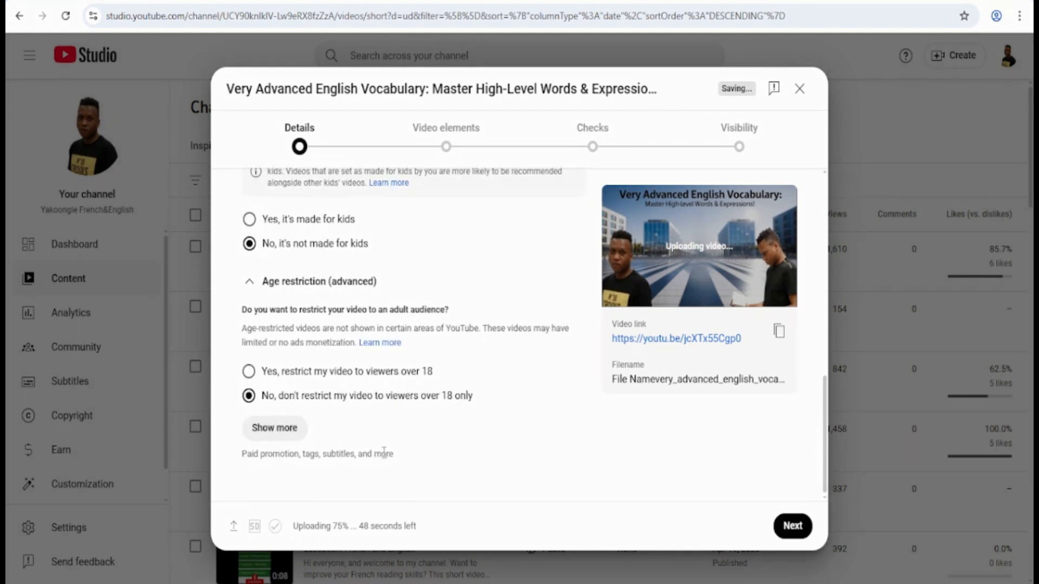
# Step: Reveal the additional video details and answer No to the altered content question
pyautogui.click(283, 431)
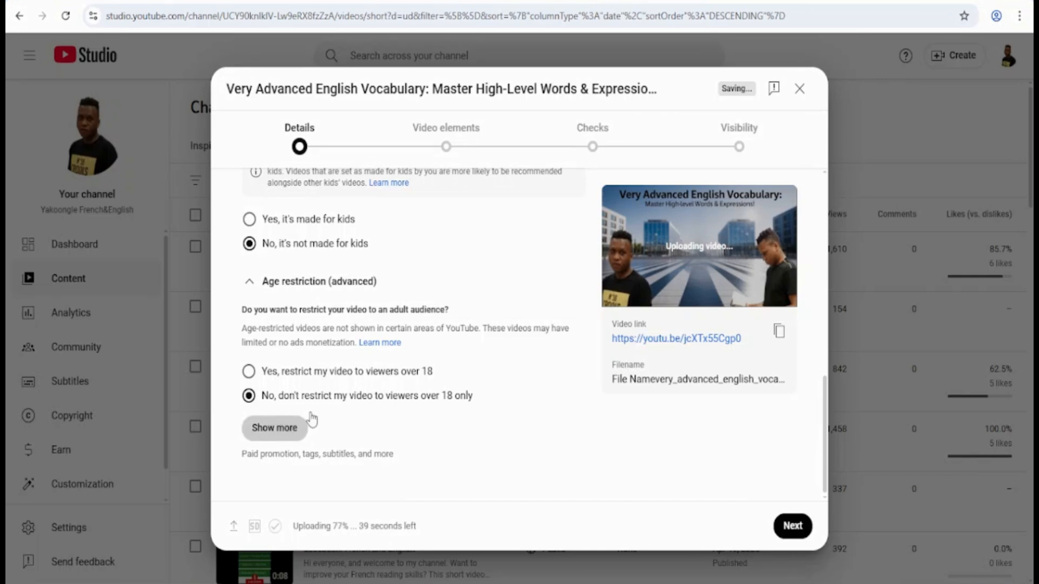
pyautogui.scroll(-8, 311, 419)
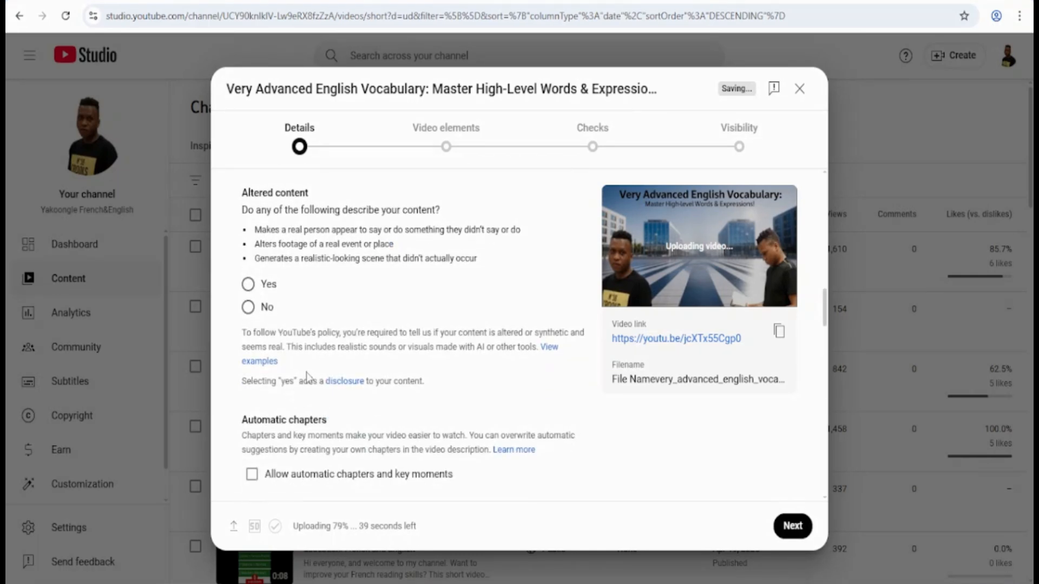
pyautogui.scroll(1, 307, 375)
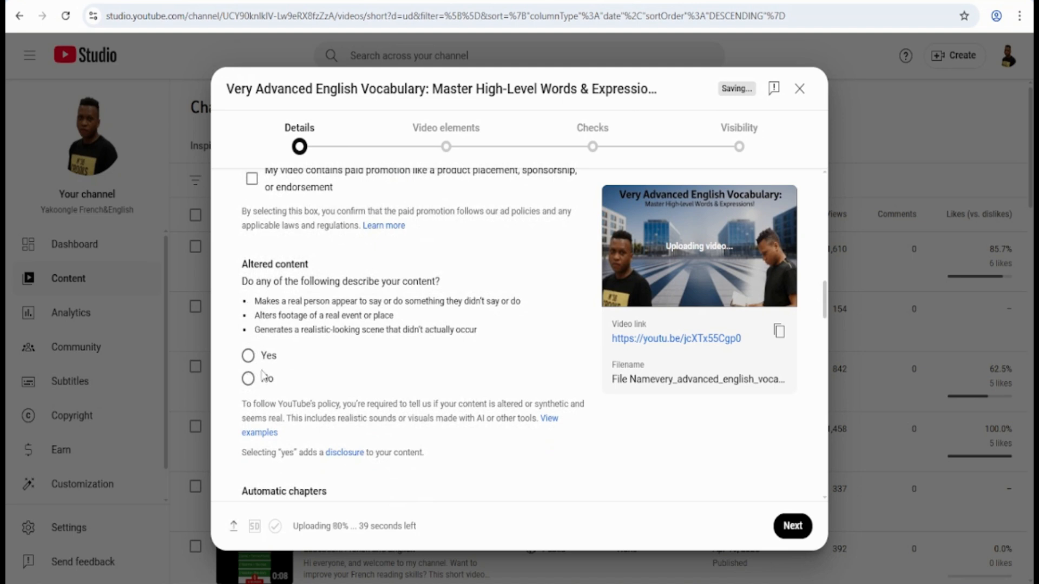
pyautogui.click(249, 378)
# Step: Disable automatic places and automatic concepts for the video
pyautogui.scroll(-5, 287, 391)
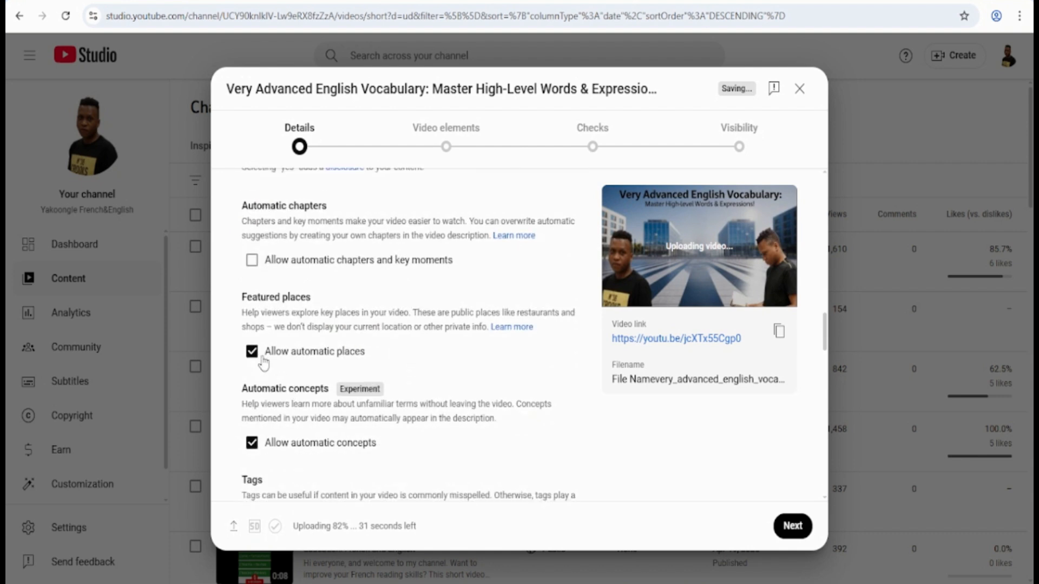
pyautogui.click(253, 353)
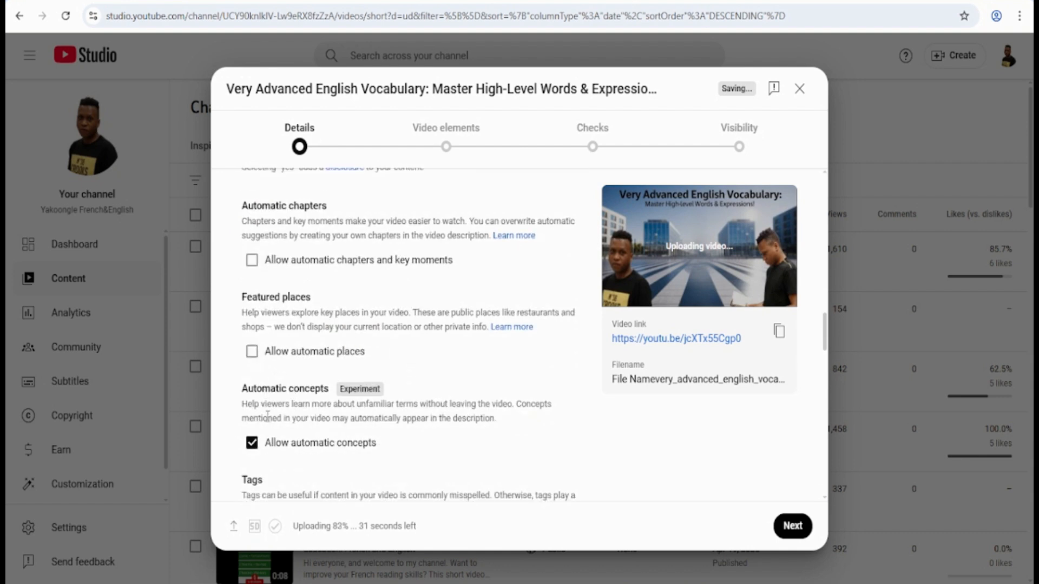
pyautogui.click(298, 449)
# Step: Add the hashtag #yakoonglefrenchandenglish on a new line below the video's description text
pyautogui.scroll(-4, 314, 437)
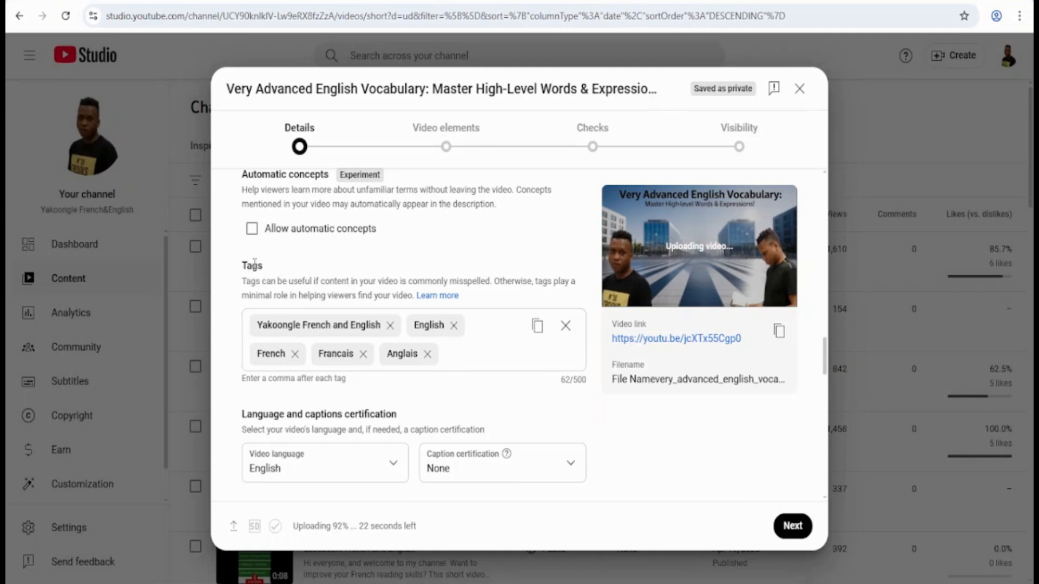
pyautogui.scroll(15, 354, 345)
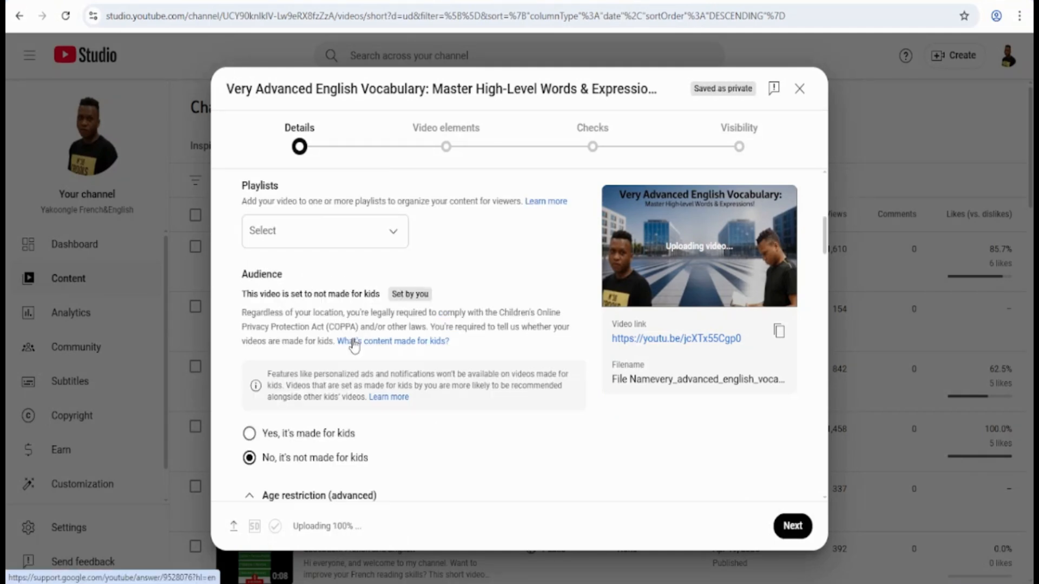
pyautogui.scroll(7, 354, 345)
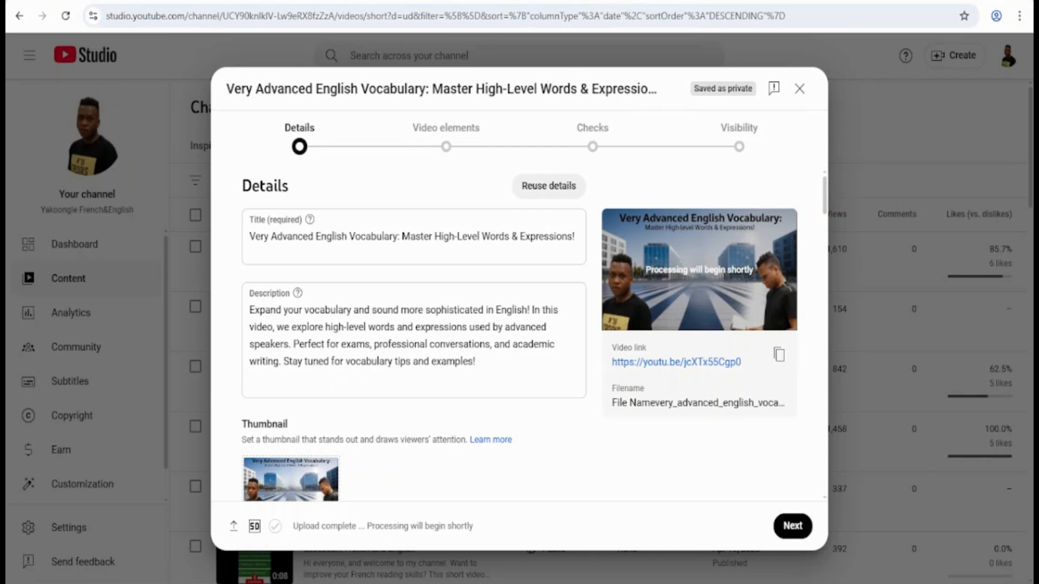
pyautogui.click(498, 370)
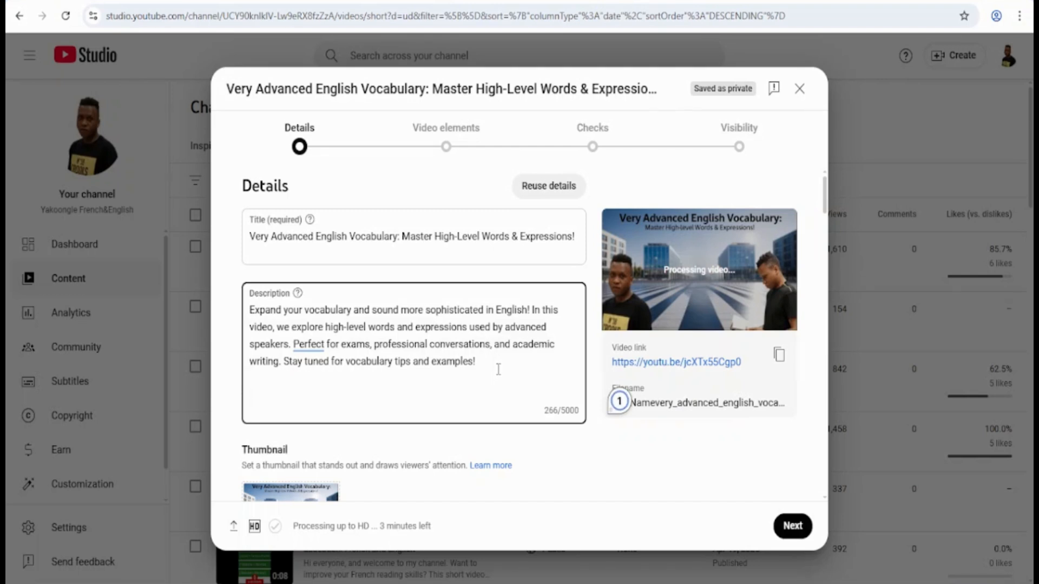
pyautogui.write('#')
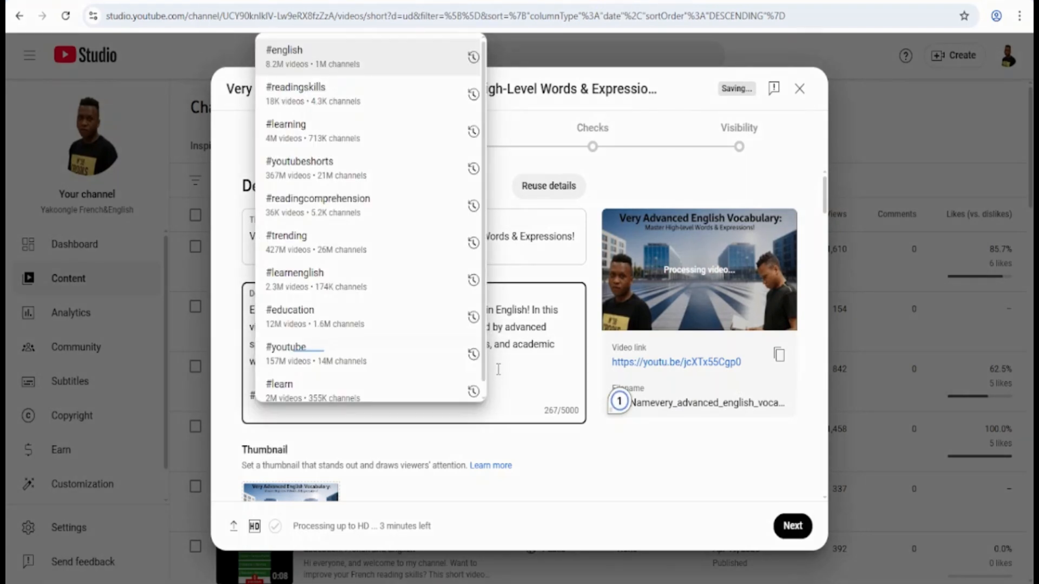
pyautogui.write('ya')
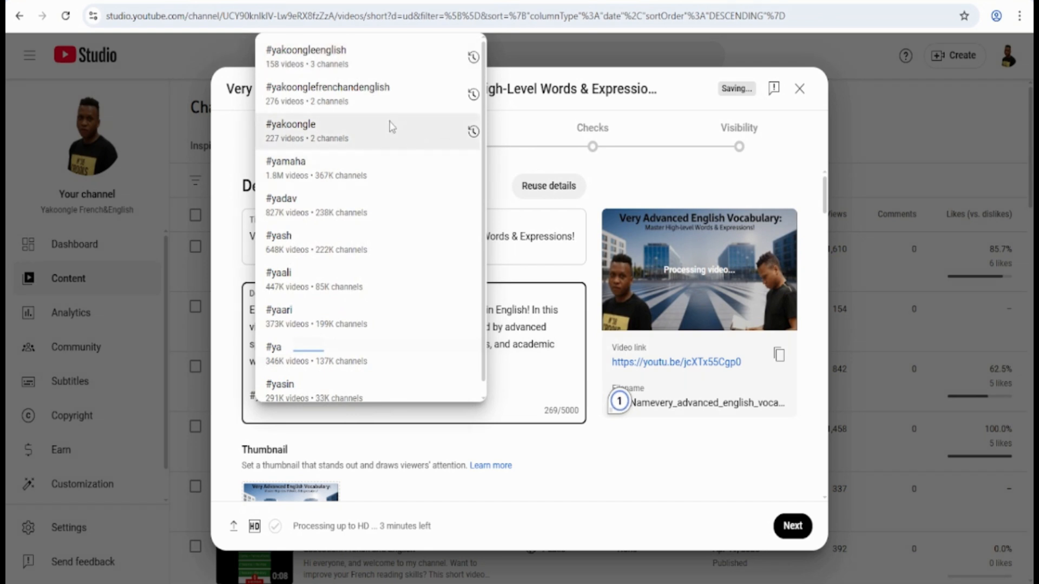
pyautogui.click(357, 104)
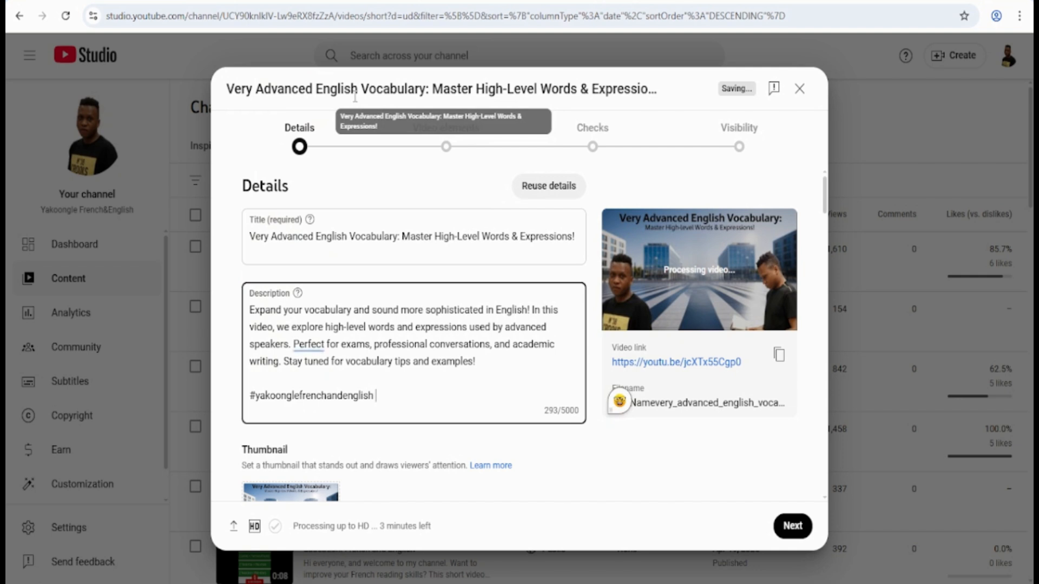
# Step: Append the hashtags #AdvancedEnglish #VocabularyBoost #LearnEnglish #FluentSpeaking #yakoongleenglish to the end of the description
pyautogui.write('#AdvancedEnglish #VocabularyBoost #LearnEnglish #FluentSpeaking')
pyautogui.write('#')
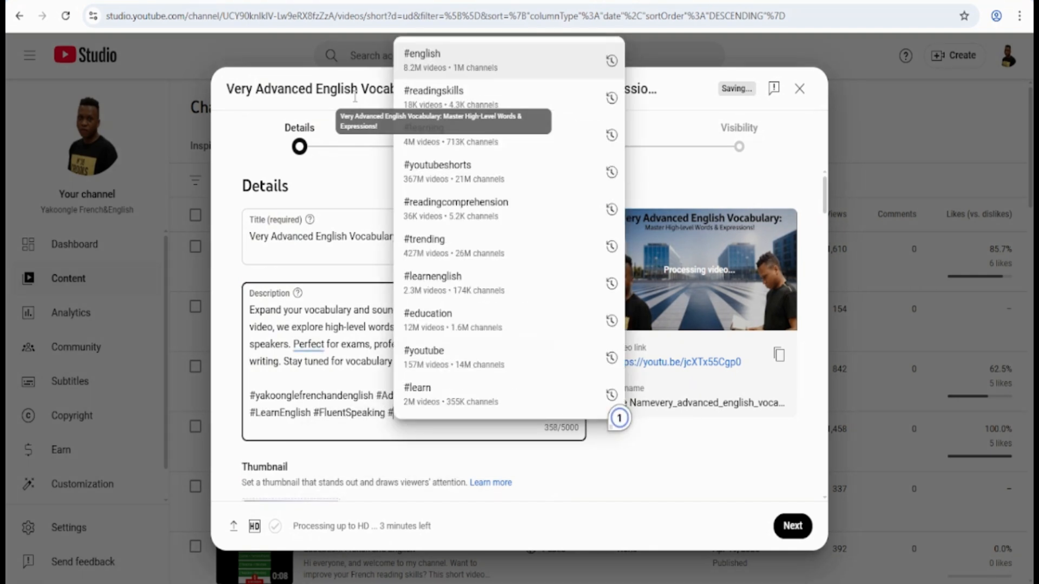
pyautogui.write('ya')
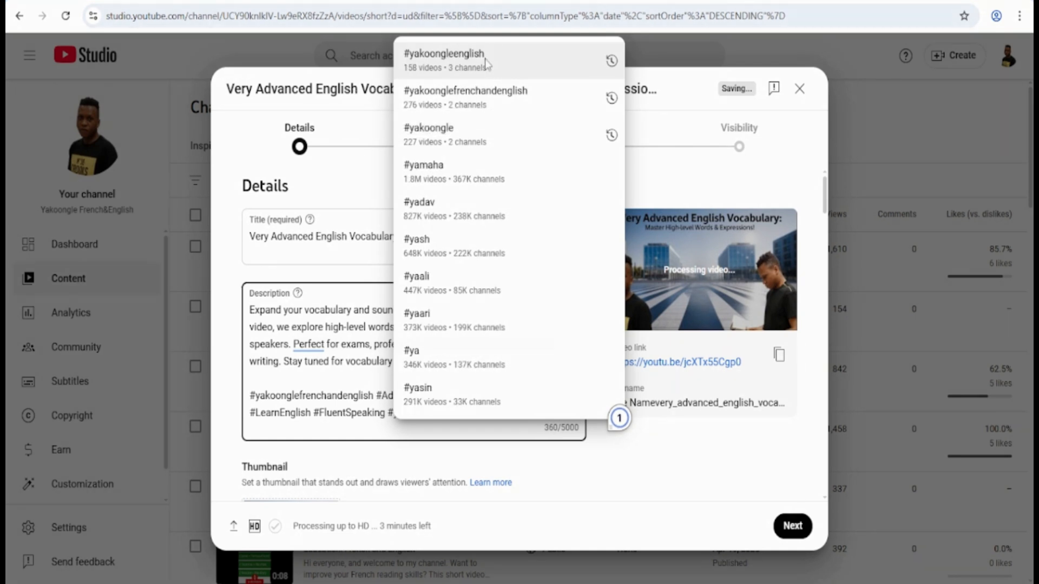
pyautogui.click(486, 63)
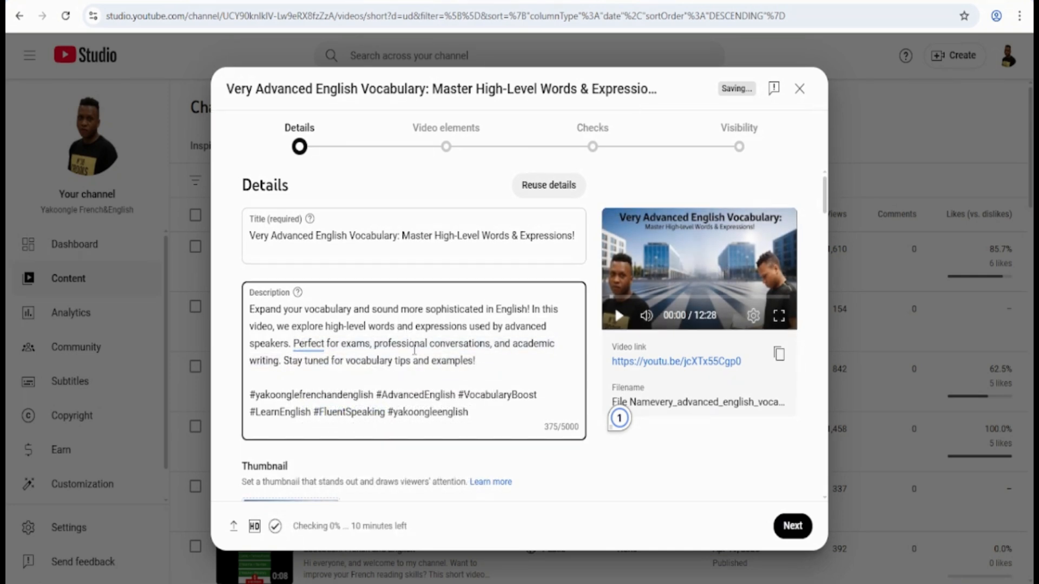
# Step: Copy the video's full title from the Details form
pyautogui.scroll(-10, 396, 322)
pyautogui.scroll(-12, 414, 351)
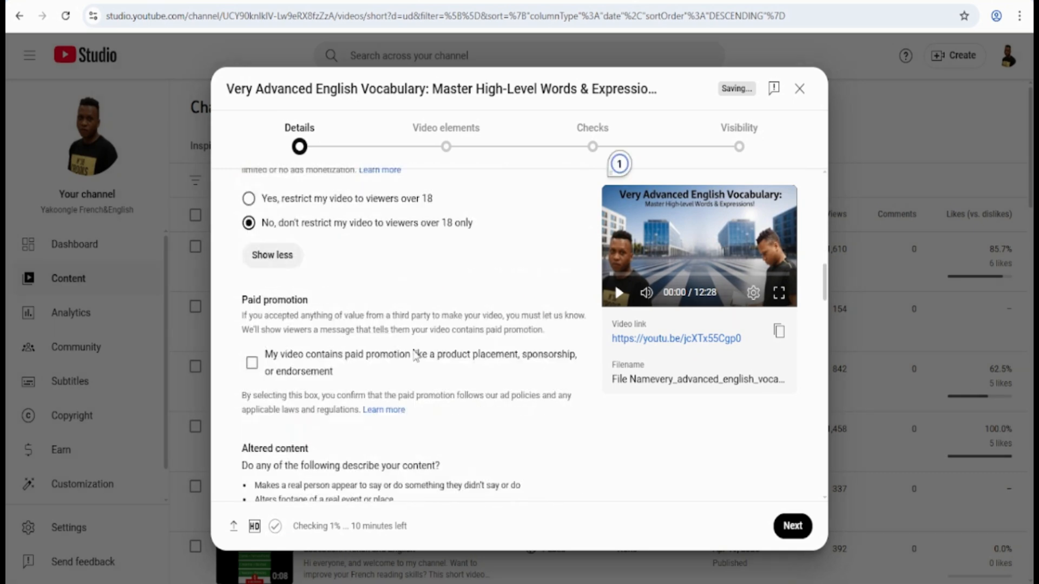
pyautogui.scroll(-4, 416, 356)
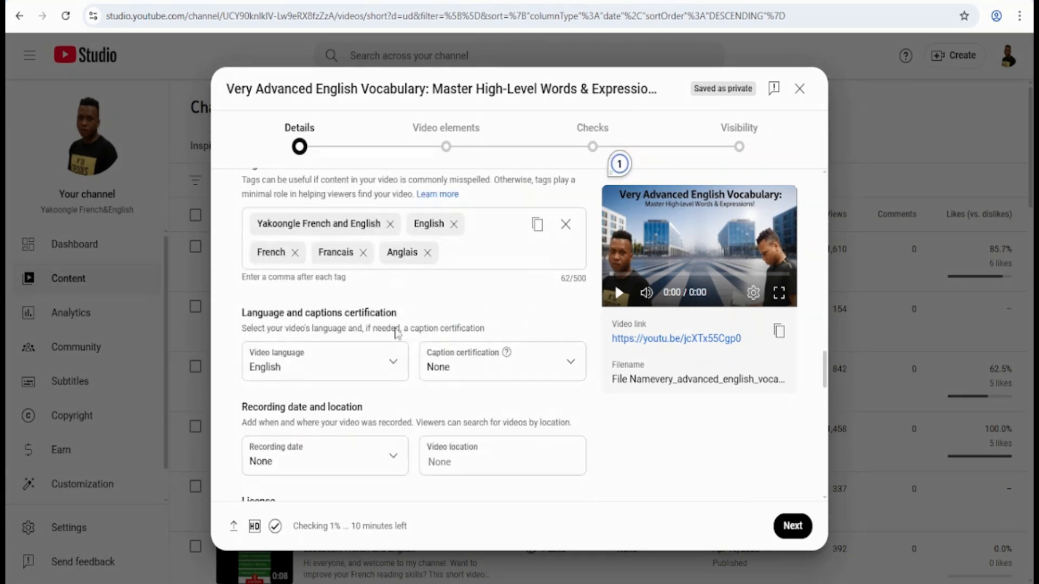
pyautogui.scroll(1, 352, 308)
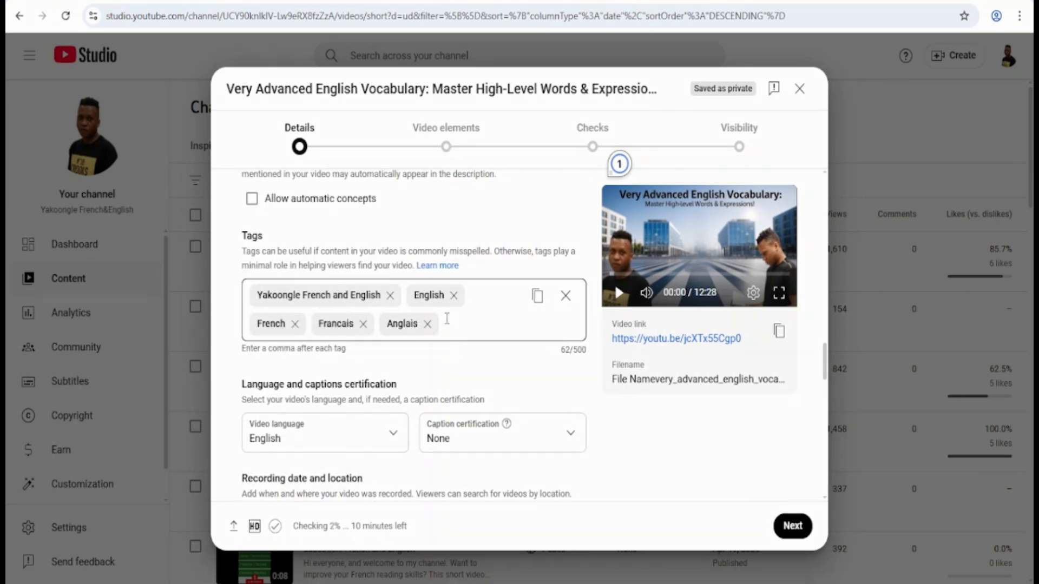
pyautogui.scroll(20, 410, 327)
pyautogui.scroll(2, 394, 304)
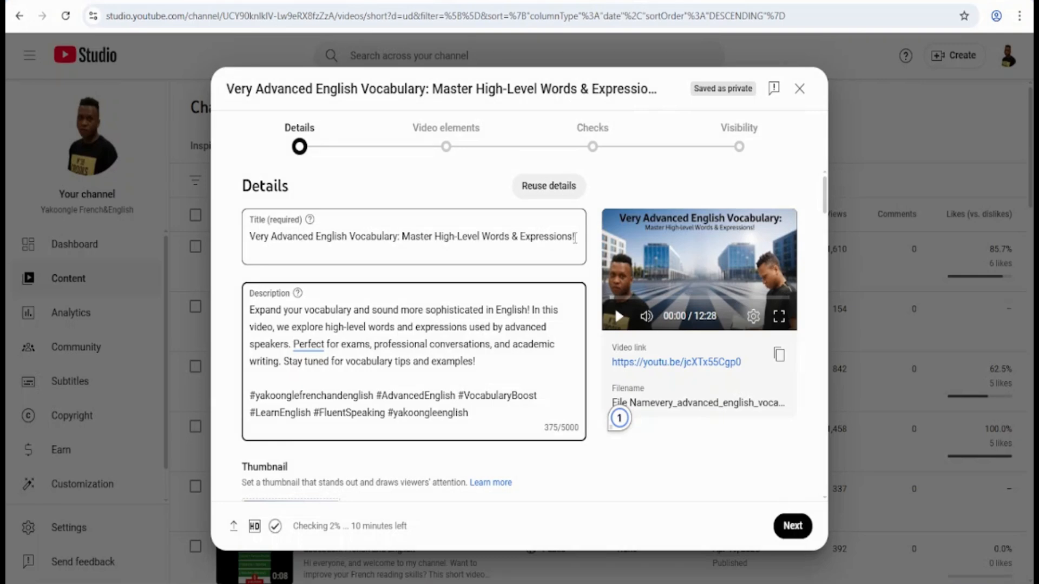
pyautogui.moveTo(574, 236); pyautogui.dragTo(245, 239)
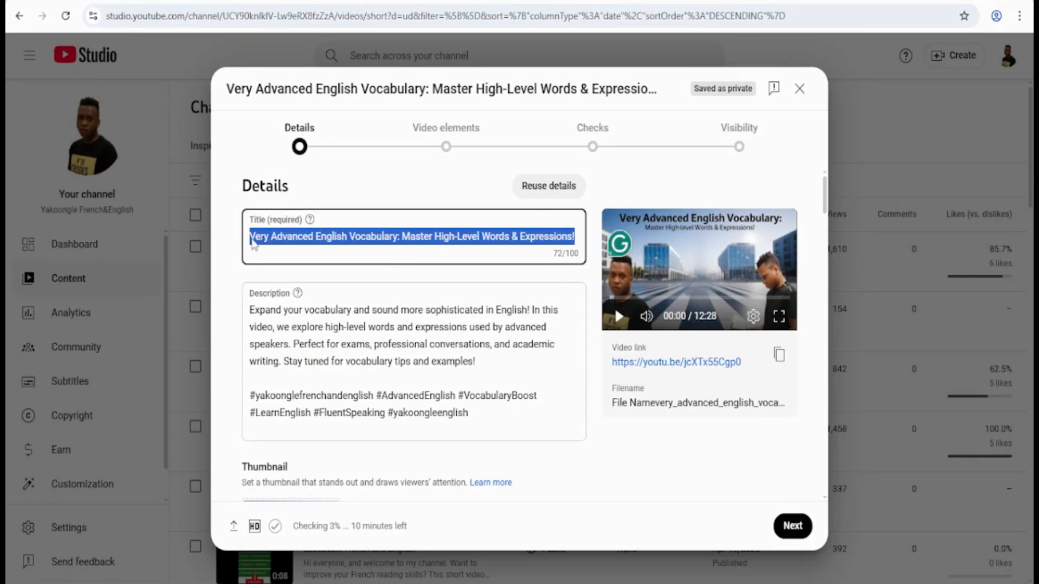
pyautogui.rightClick(276, 238)
pyautogui.click(304, 281)
# Step: Open the tag generator at rapidtags.io/generator in a new browser tab
pyautogui.hotkey('ctrl', 't')
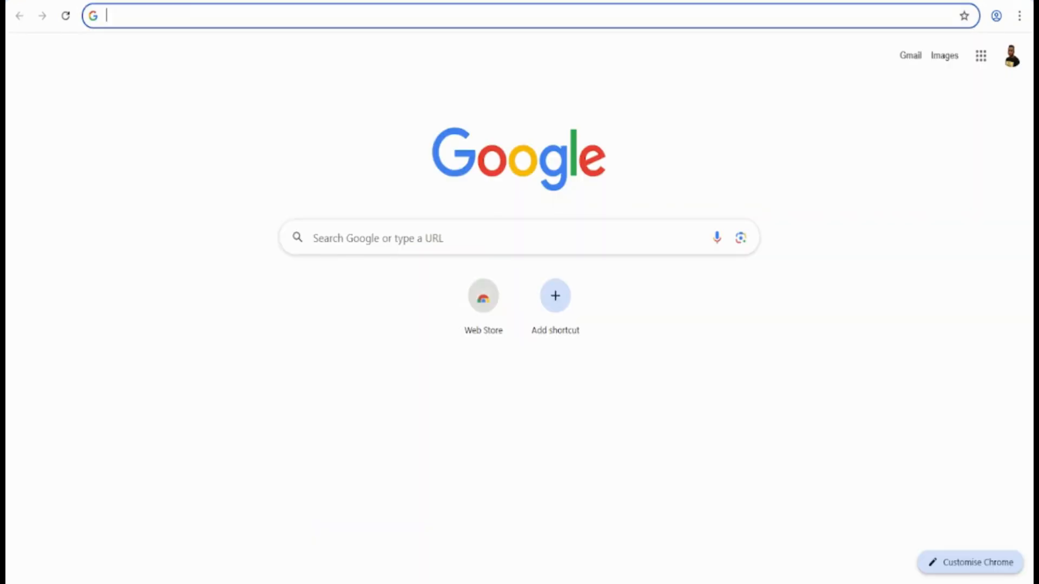
pyautogui.click(333, 24)
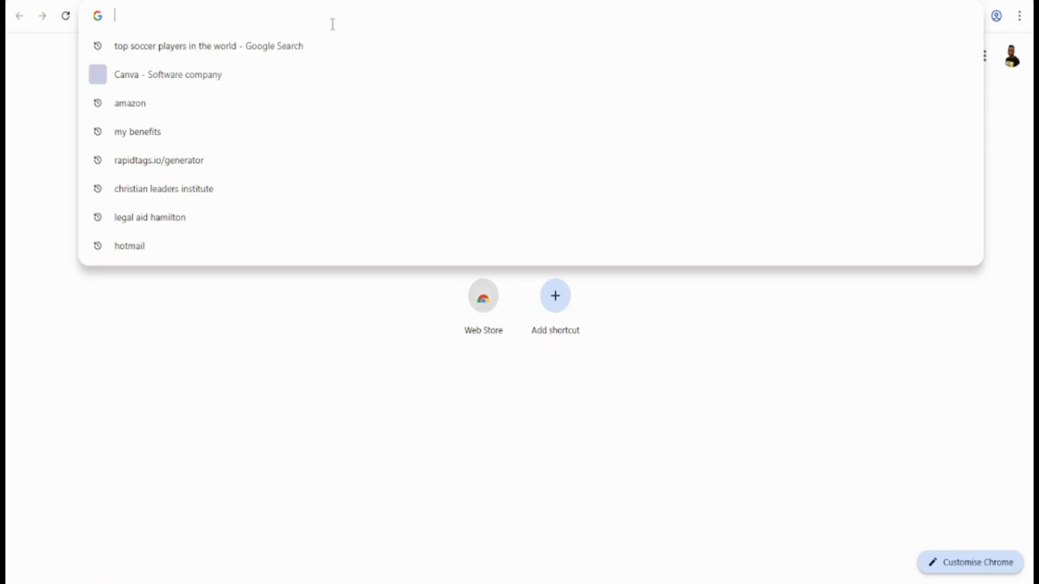
pyautogui.hotkey('ctrl', 'v')
pyautogui.press('Return')
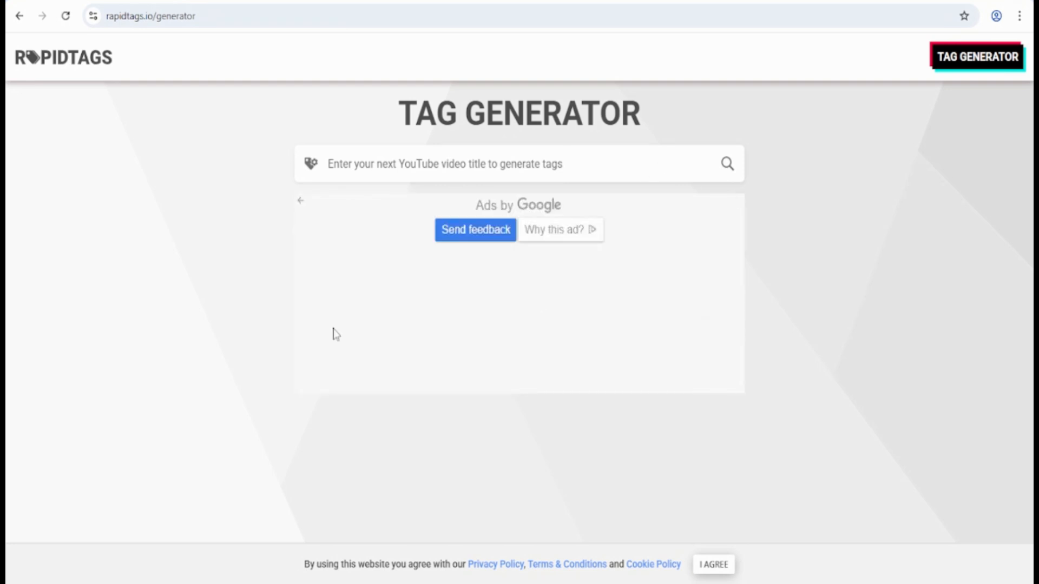
# Step: Generate tags for "Very Advanced English Vocabulary: Master High-Level Words & Expressions!", accept the site's terms notice and copy all the tags
pyautogui.click(381, 171)
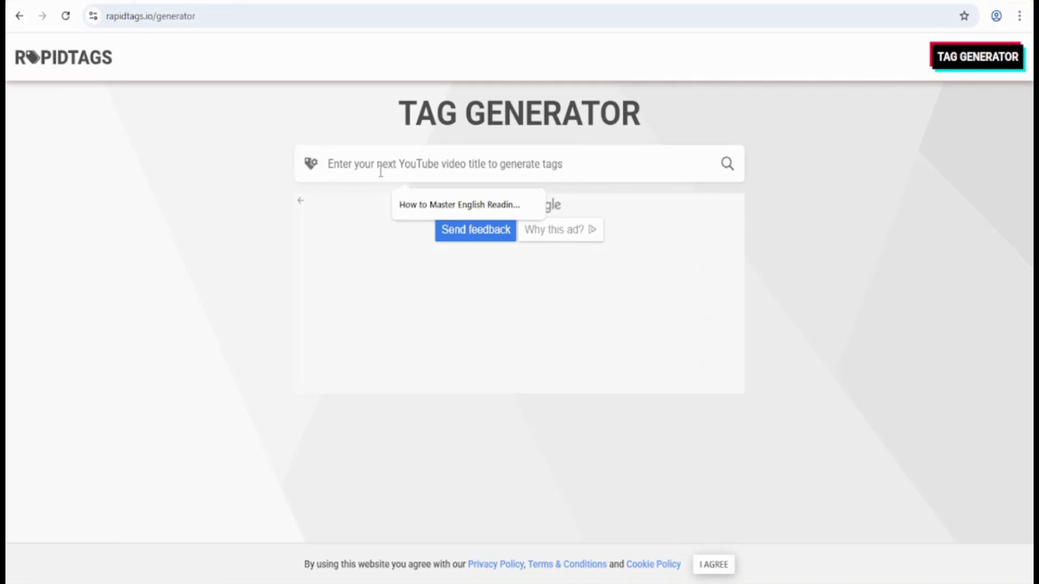
pyautogui.hotkey('ctrl', 'v')
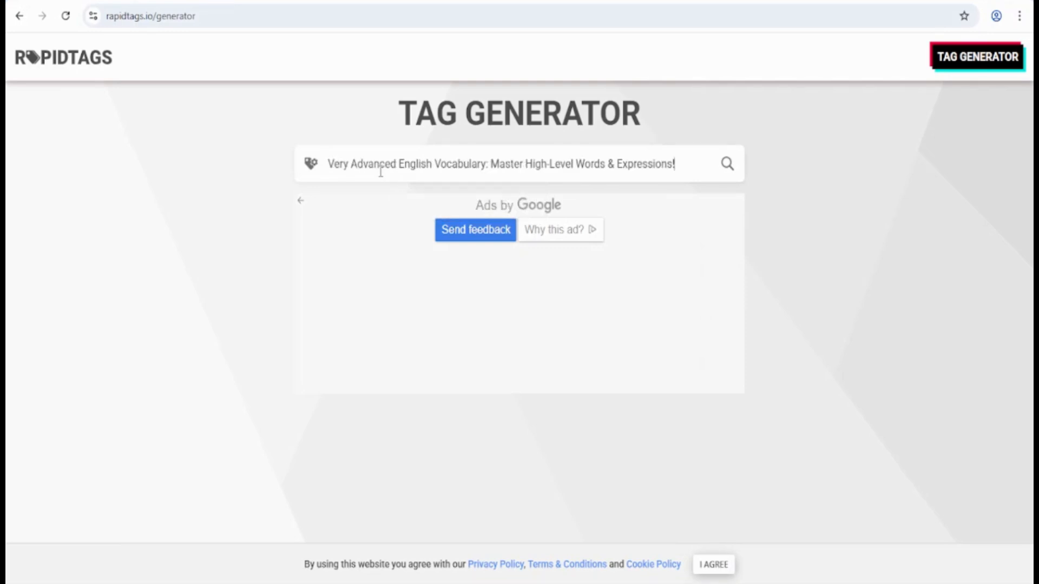
pyautogui.click(727, 165)
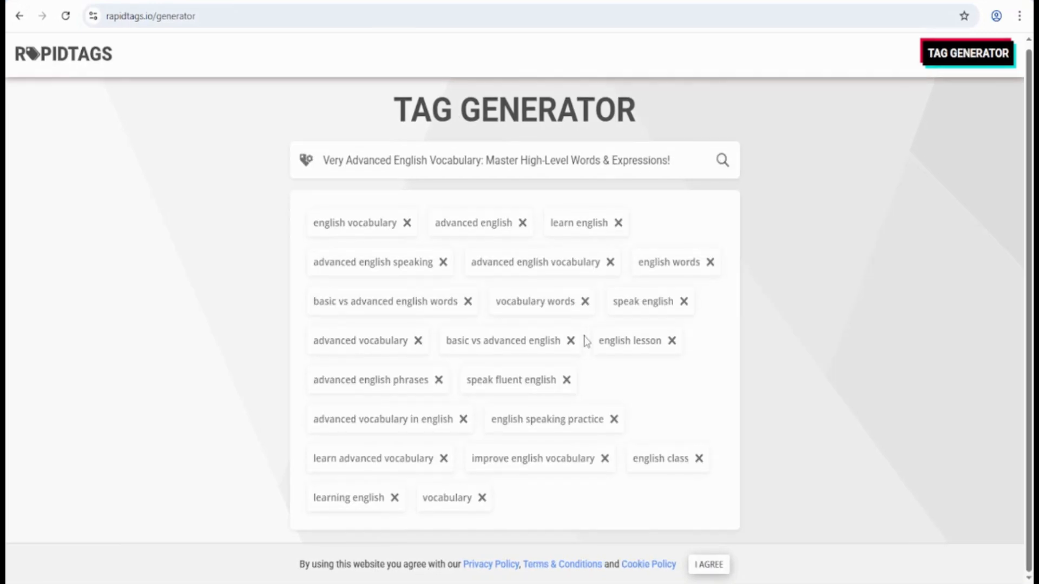
pyautogui.click(710, 566)
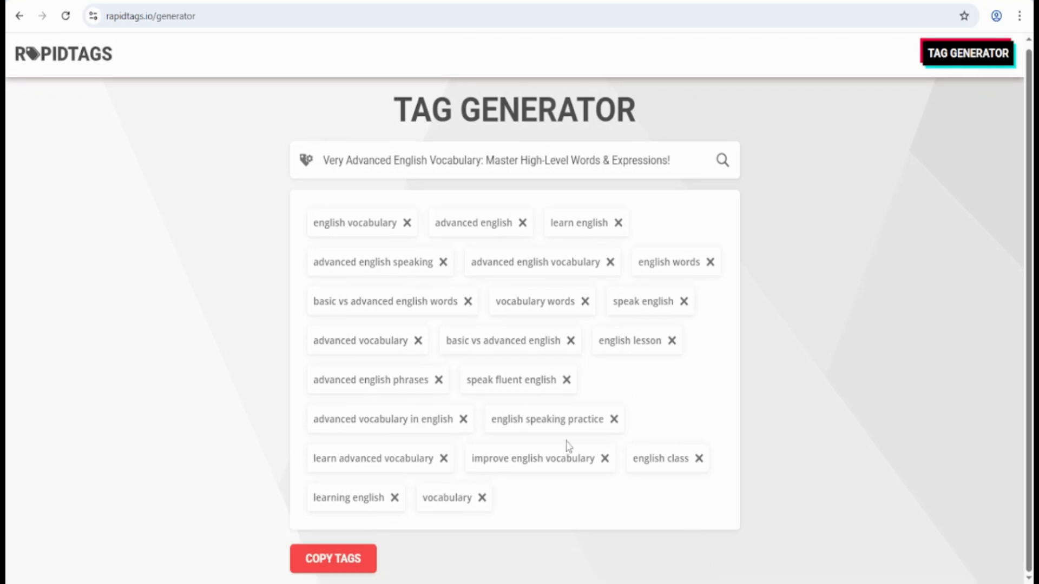
pyautogui.click(351, 563)
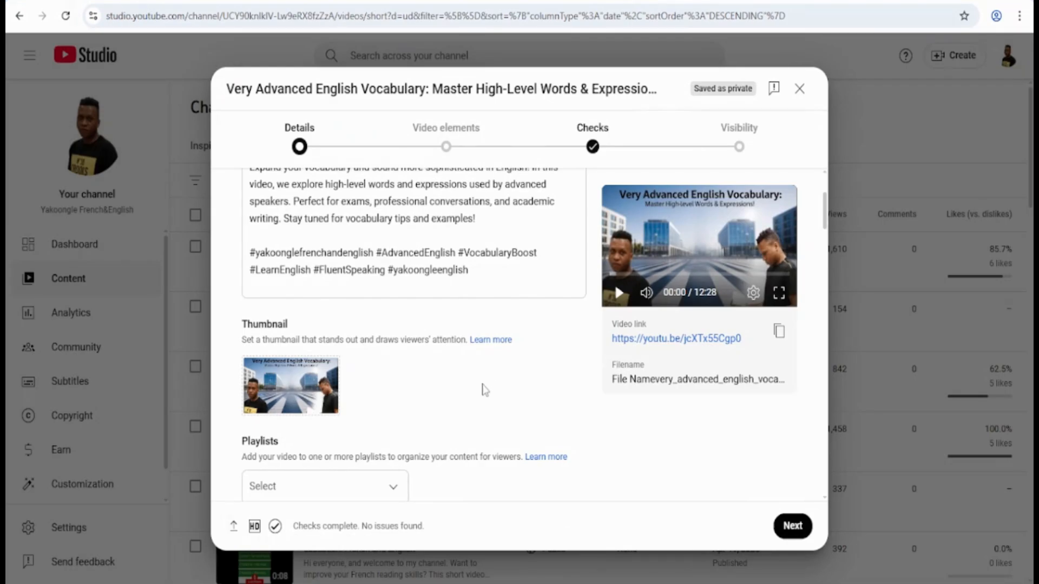
# Step: Return to YouTube Studio and try to paste the generated tags after the existing tags of the video
pyautogui.scroll(-10, 485, 390)
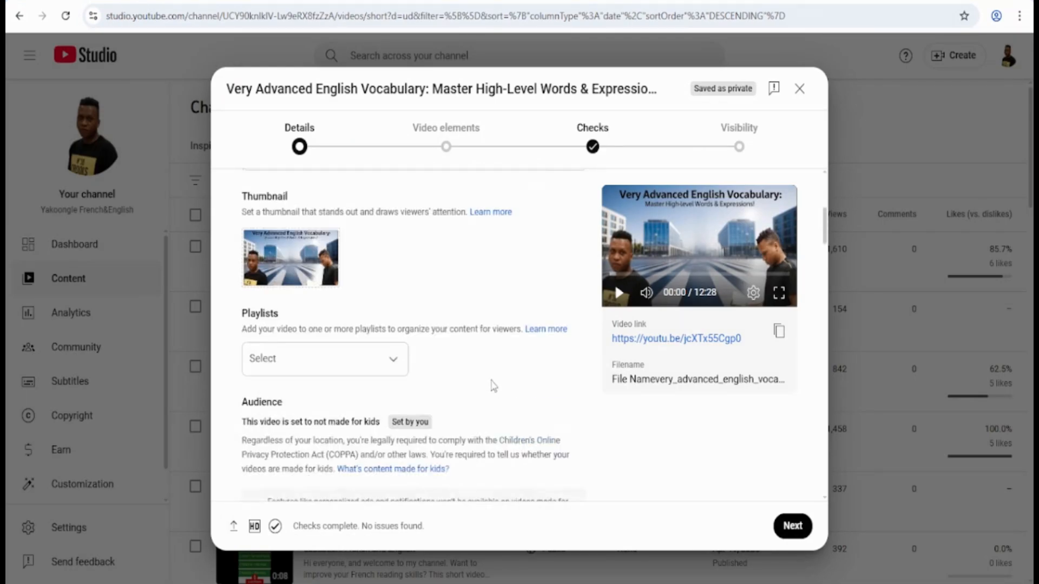
pyautogui.scroll(-10, 493, 385)
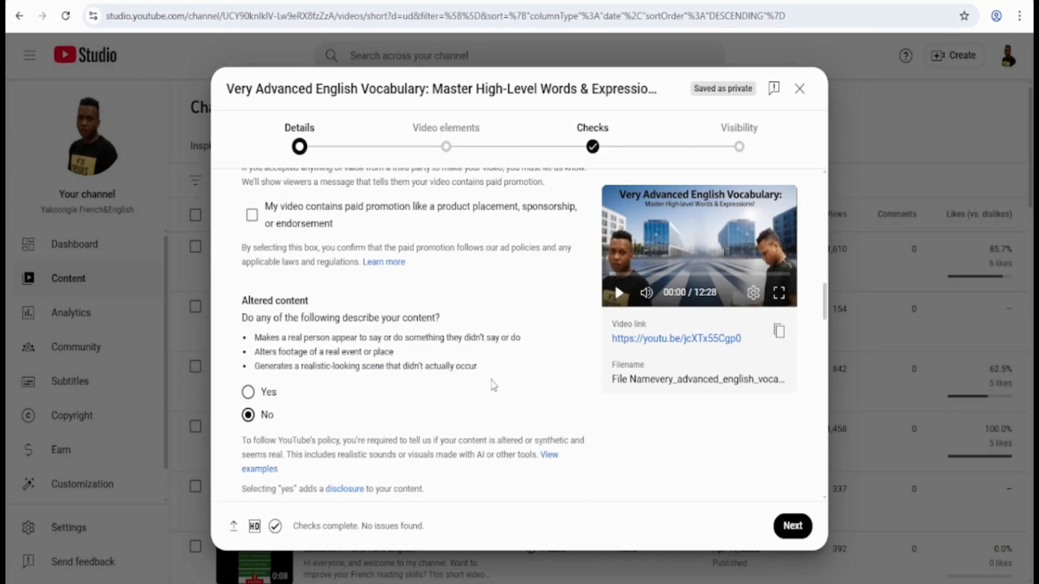
pyautogui.scroll(-2, 492, 385)
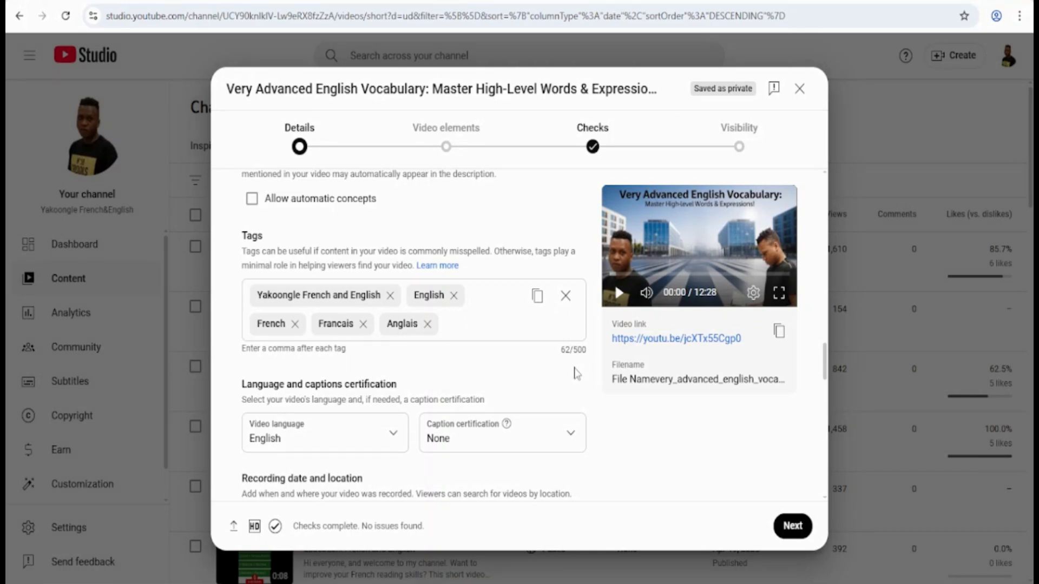
pyautogui.click(500, 324)
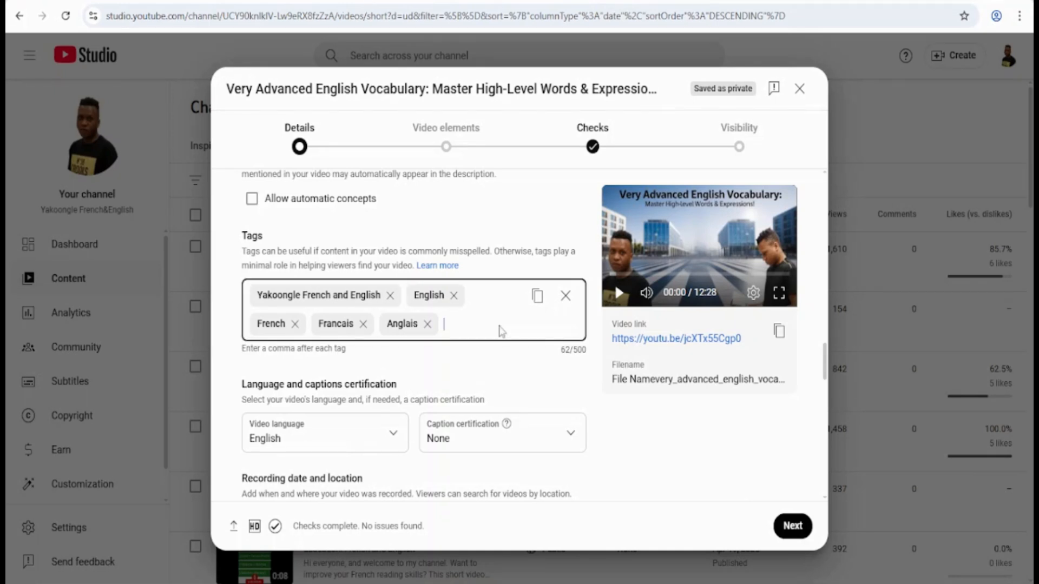
pyautogui.hotkey('ctrl', 'v')
pyautogui.scroll(-5, 499, 346)
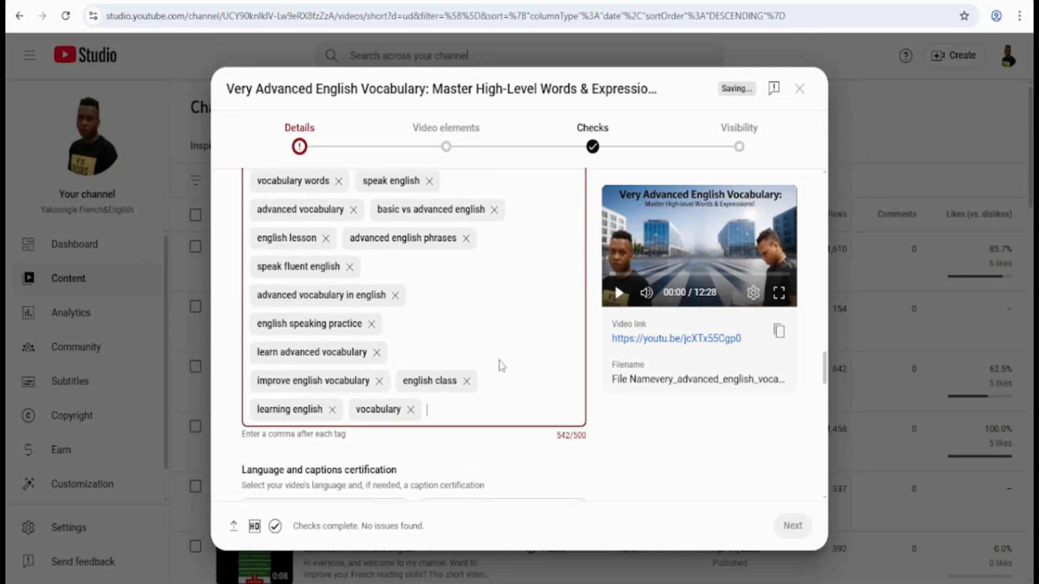
pyautogui.scroll(5, 499, 364)
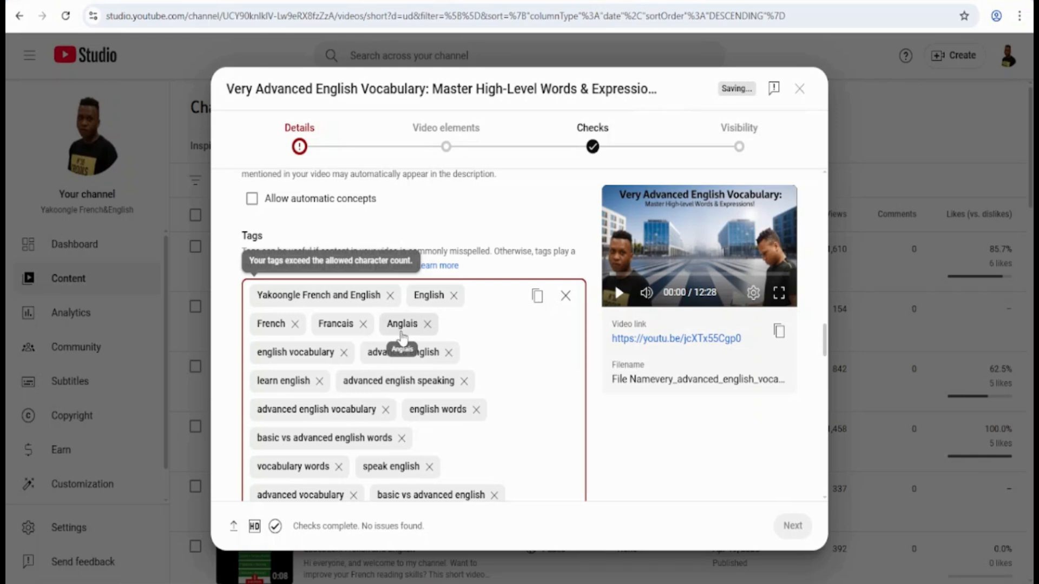
# Step: Clear all of the video's tags and paste only the generated tags in their place
pyautogui.click(565, 296)
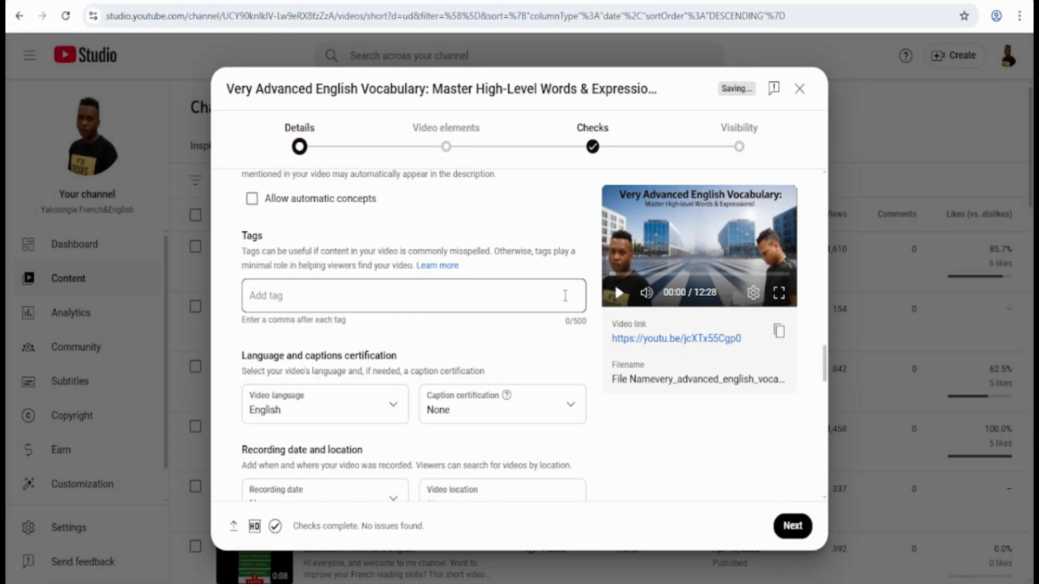
pyautogui.rightClick(495, 297)
pyautogui.click(530, 389)
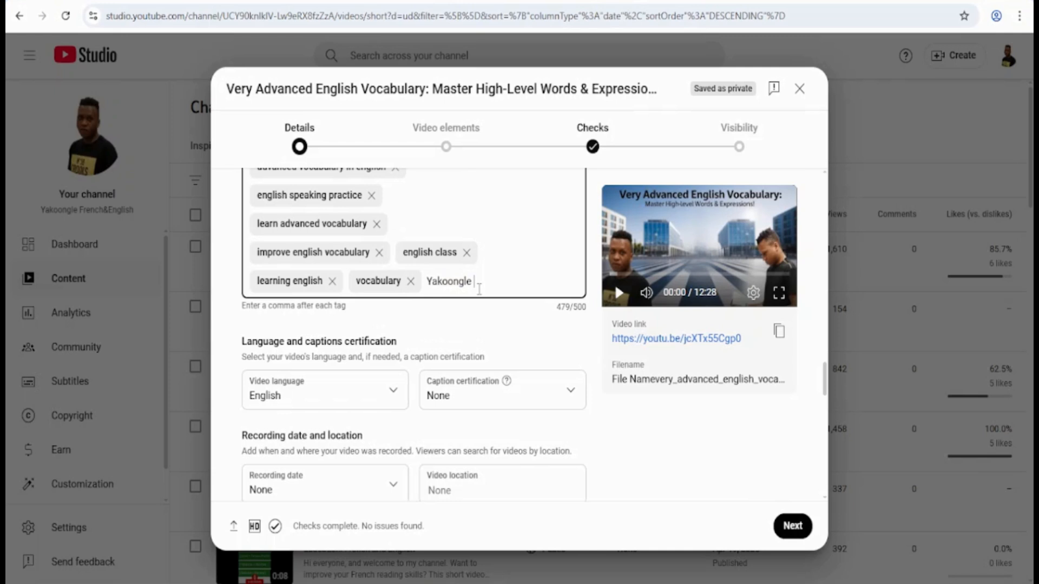
# Step: Add the tag "Yakoongle French and English" after the generated tags
pyautogui.write('anmd')
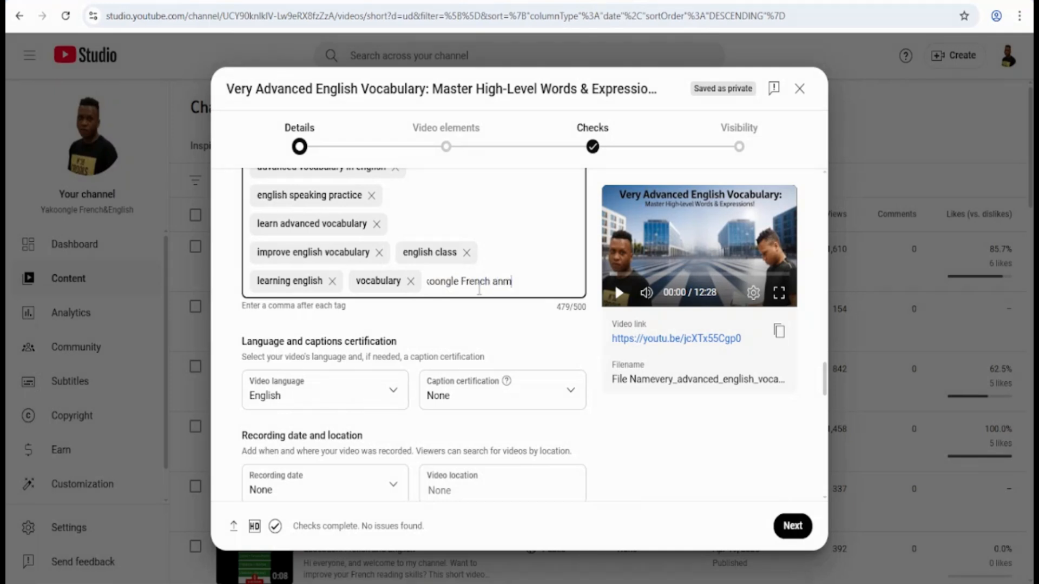
pyautogui.press('BackSpace')
pyautogui.press('BackSpace')
pyautogui.press('BackSpace')
pyautogui.write('nd English')
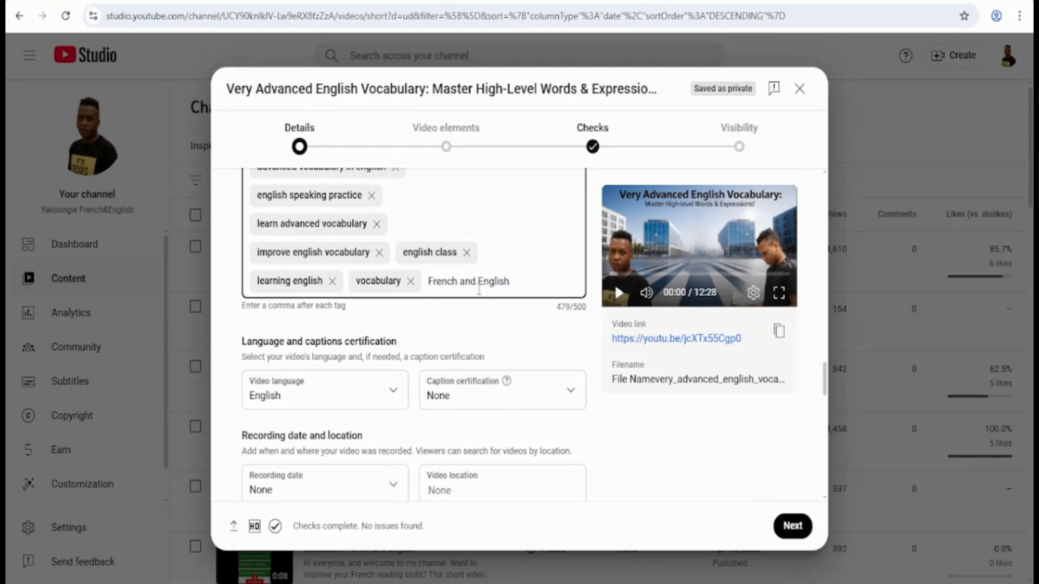
pyautogui.click(499, 312)
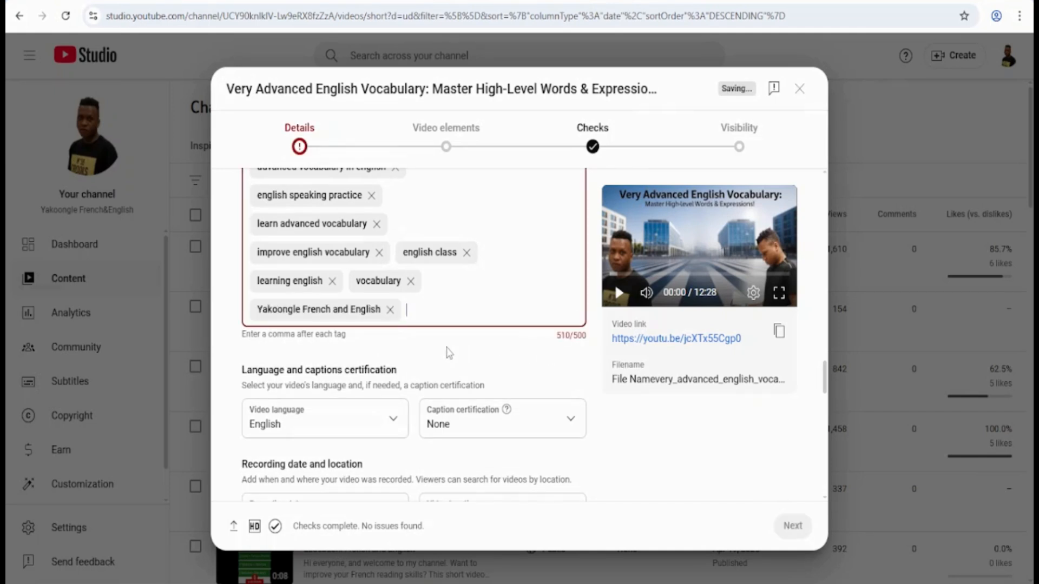
pyautogui.scroll(1, 466, 333)
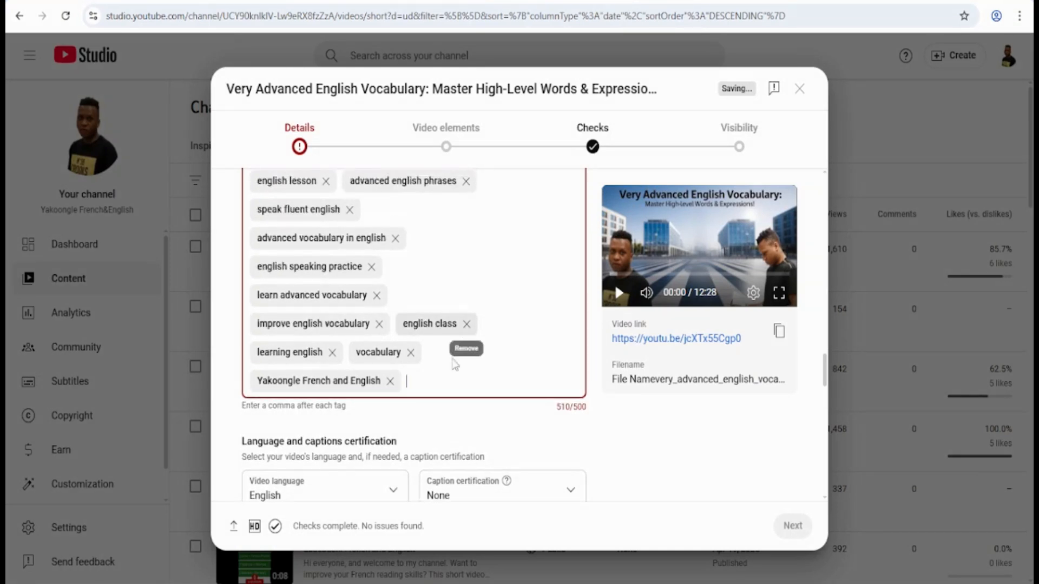
# Step: Remove the tag "Yakoongle French and English" and add the creator's full name and "esl" as tags instead
pyautogui.click(390, 381)
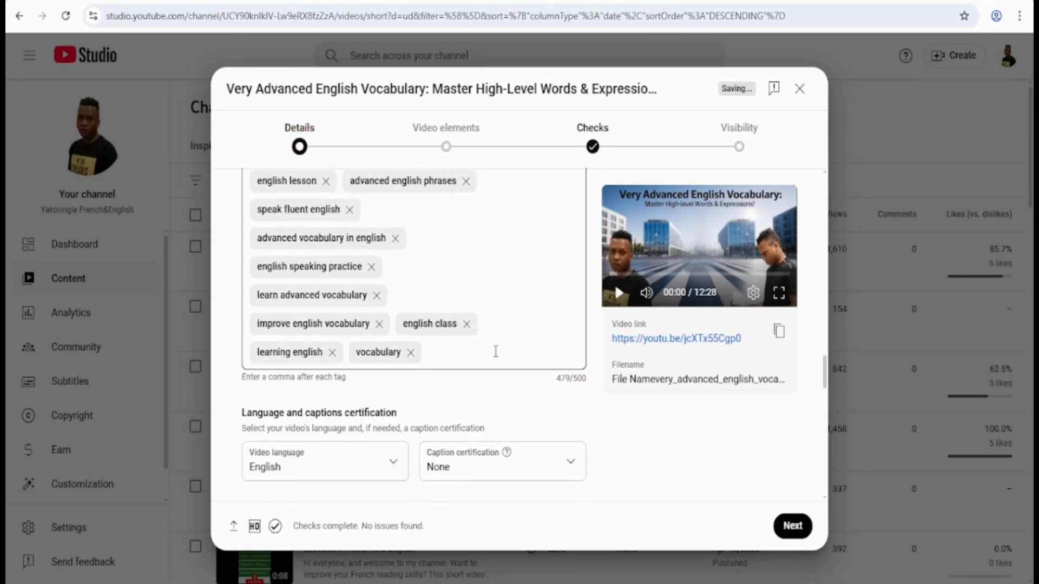
pyautogui.click(489, 361)
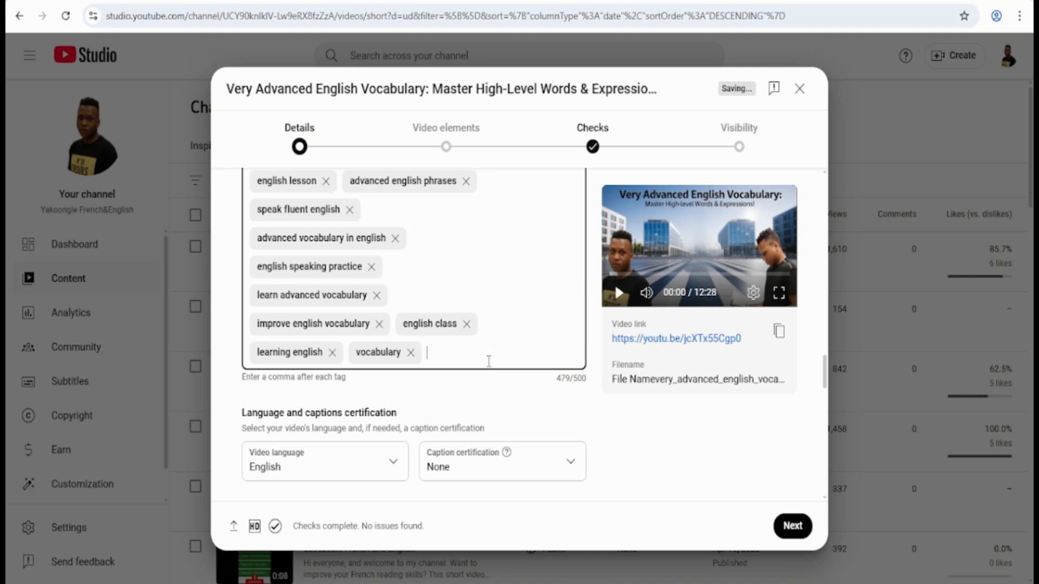
pyautogui.write('Guylain Mpindi')
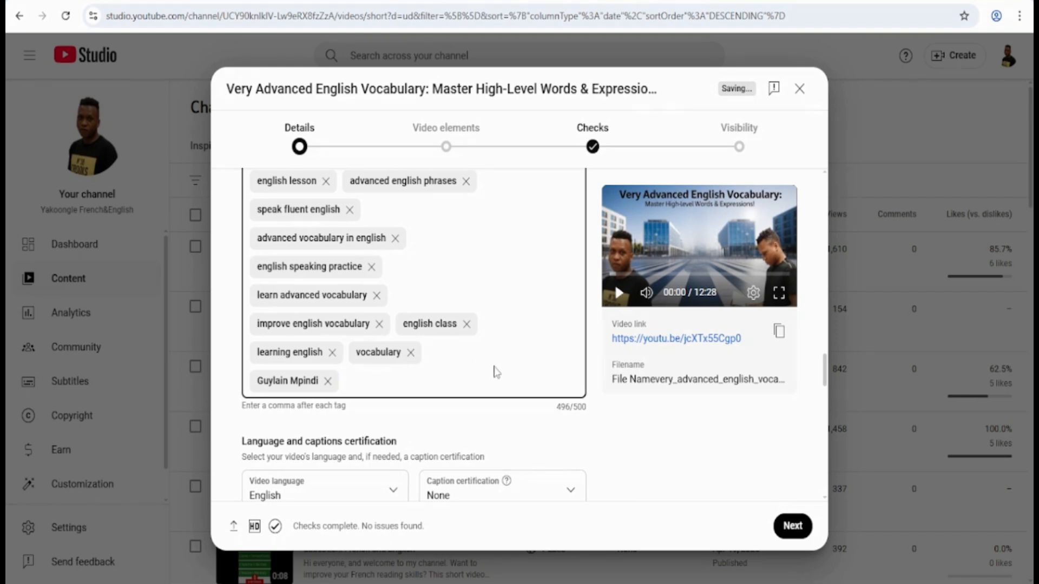
pyautogui.write(',esl,')
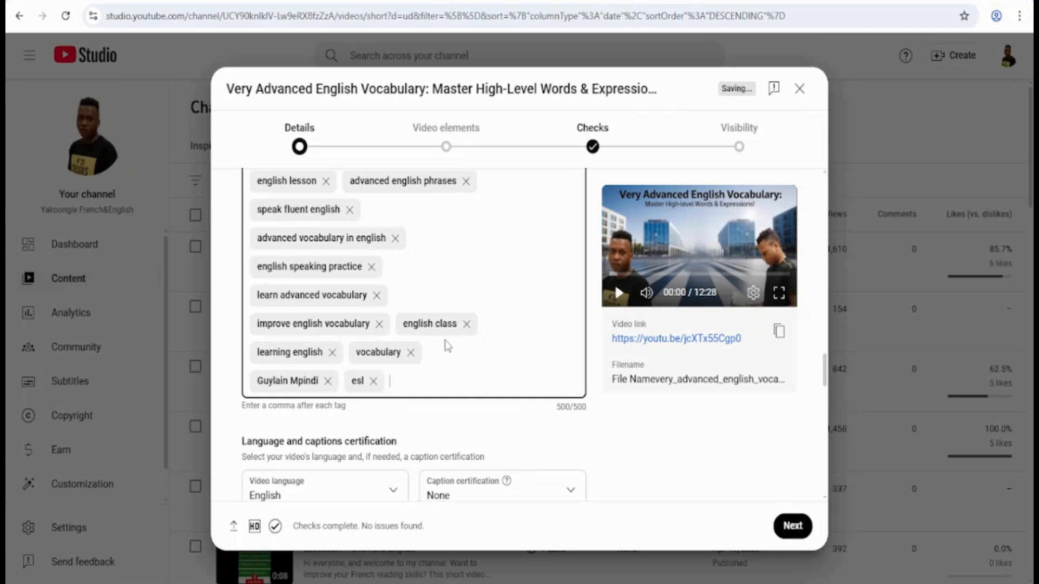
# Step: Turn the video's comments off and back on in the comments and ratings settings
pyautogui.scroll(-7, 447, 346)
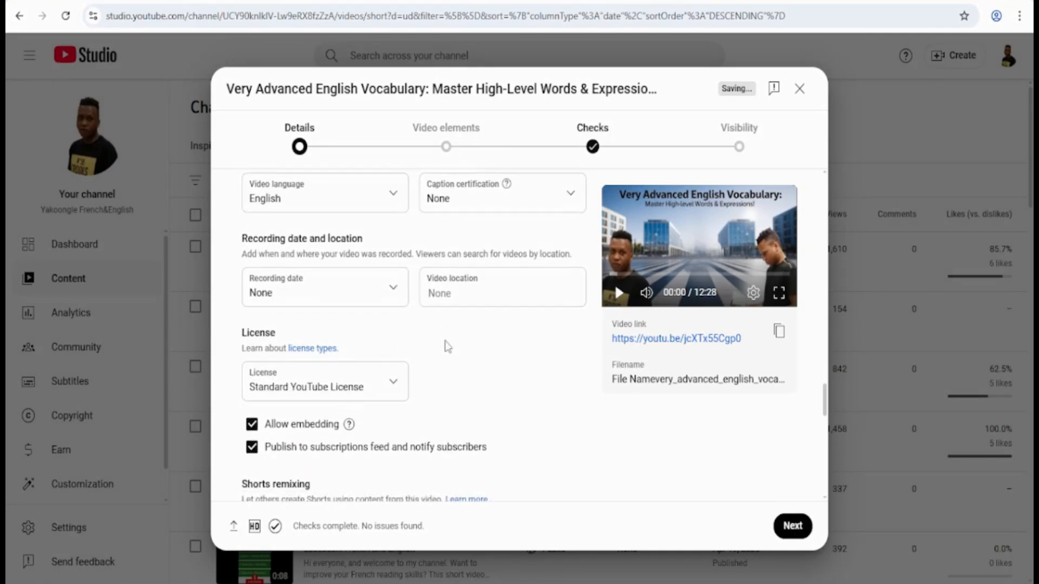
pyautogui.scroll(-10, 447, 347)
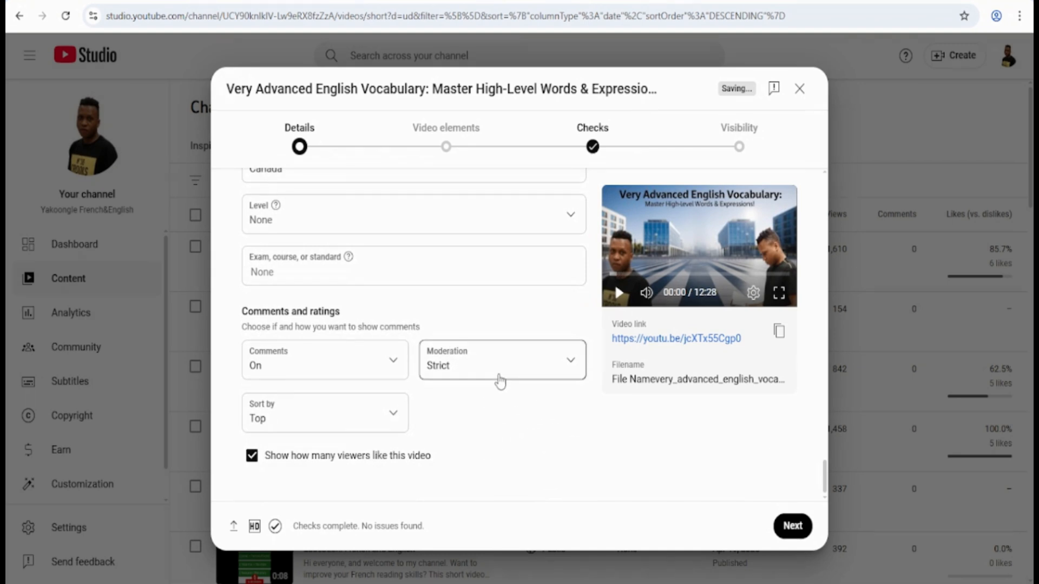
pyautogui.click(390, 364)
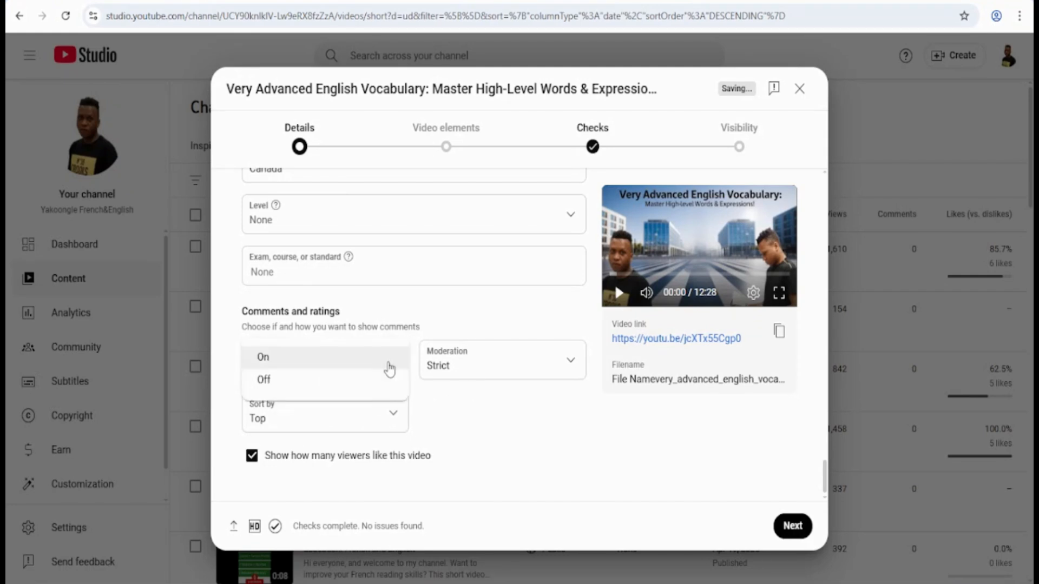
pyautogui.click(289, 380)
pyautogui.click(359, 367)
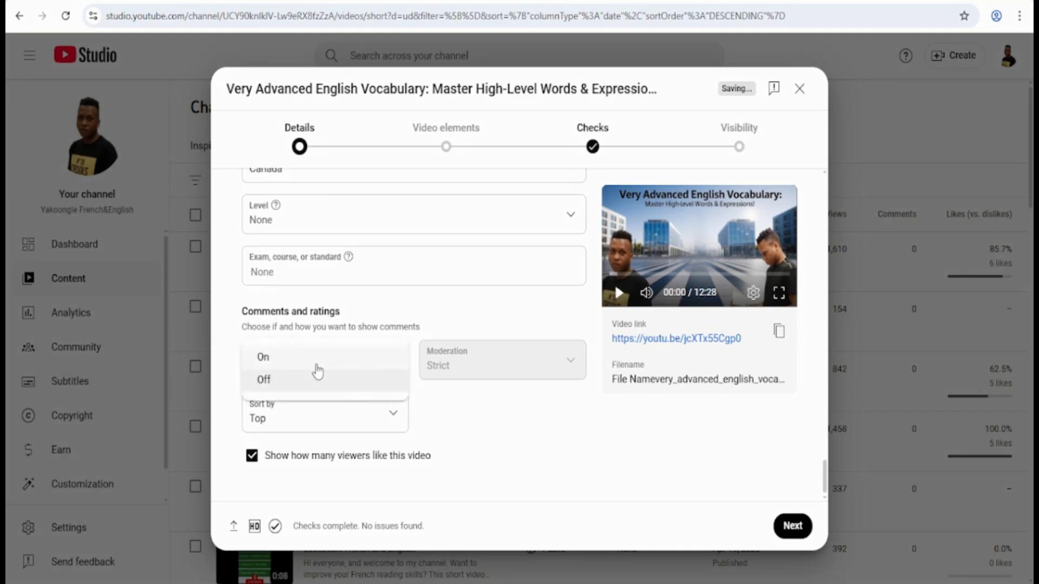
pyautogui.click(310, 360)
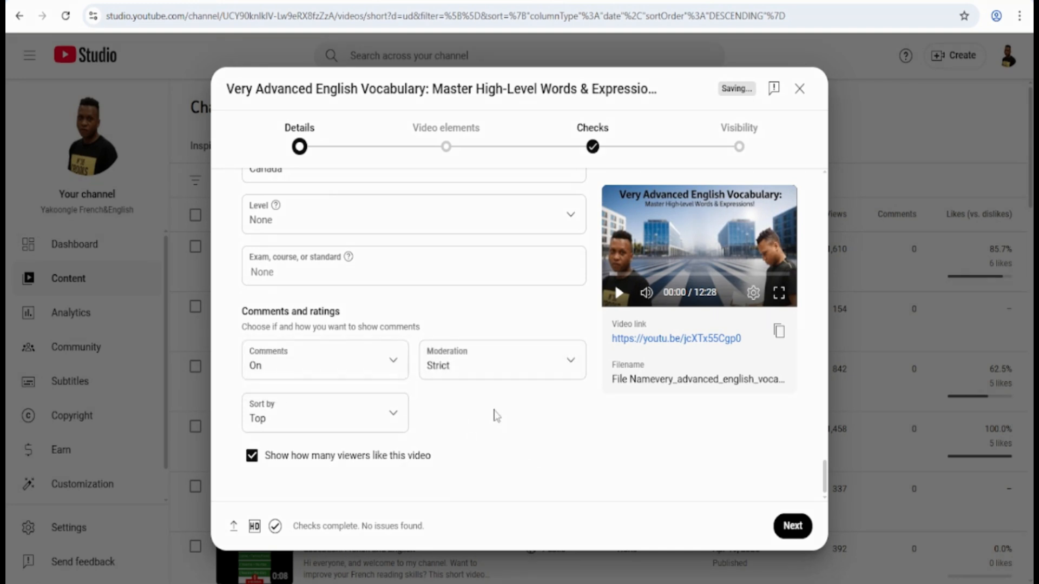
# Step: Proceed to the video elements and publish manually entered English subtitles with the caption "Hamilton"
pyautogui.click(791, 527)
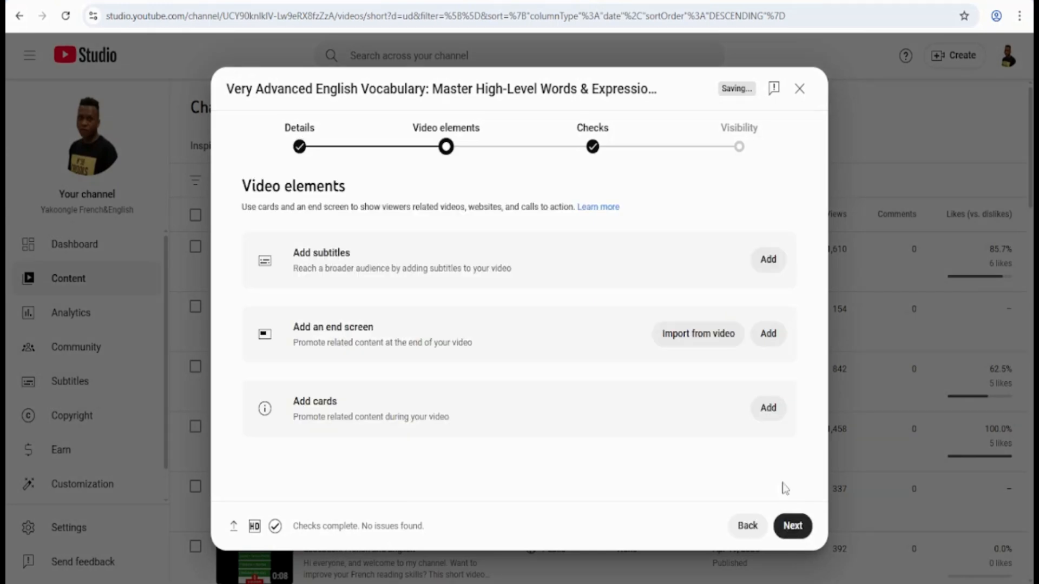
pyautogui.click(775, 269)
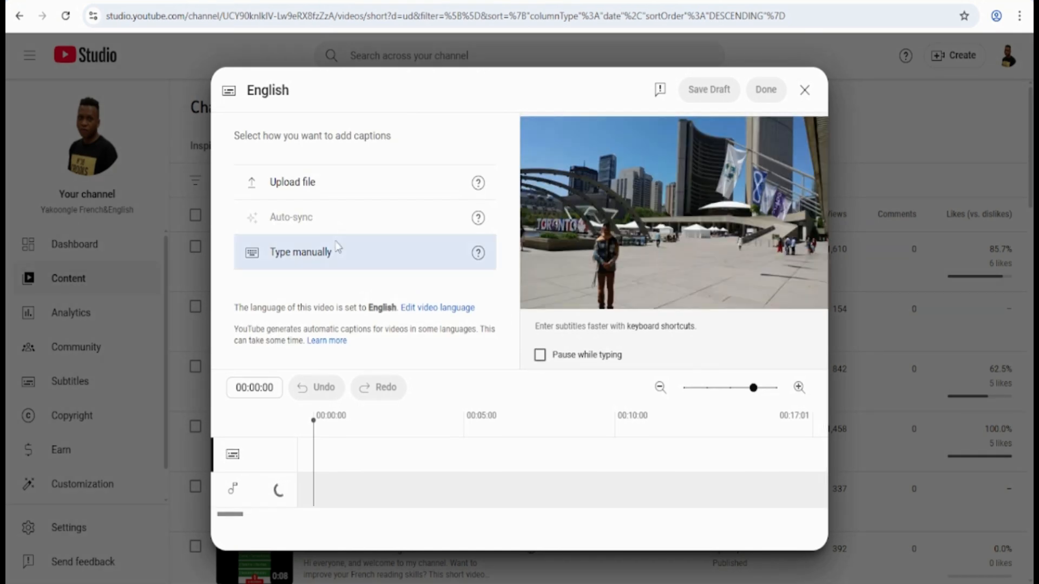
pyautogui.click(336, 267)
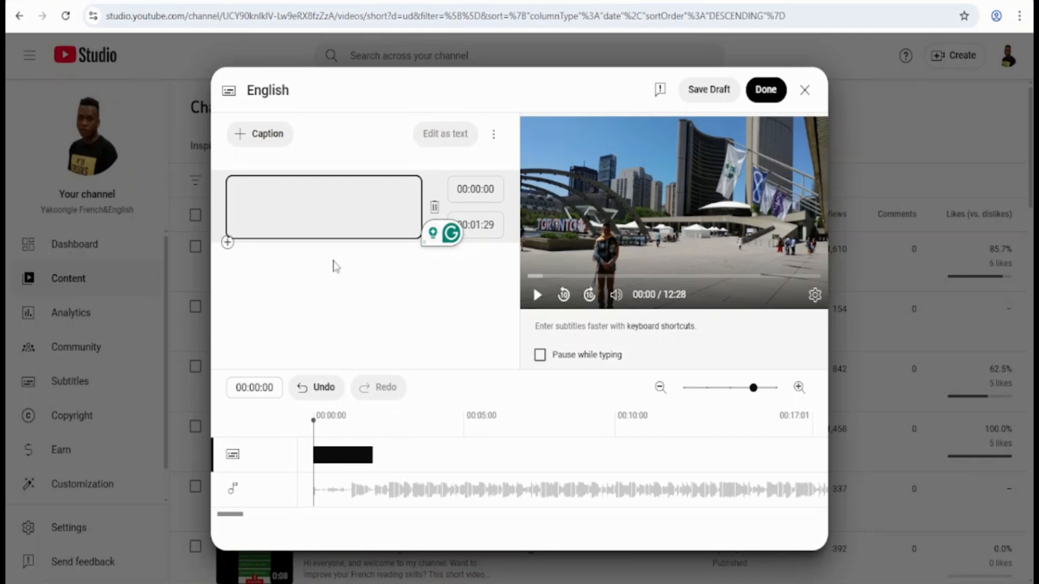
pyautogui.write('Hamilt')
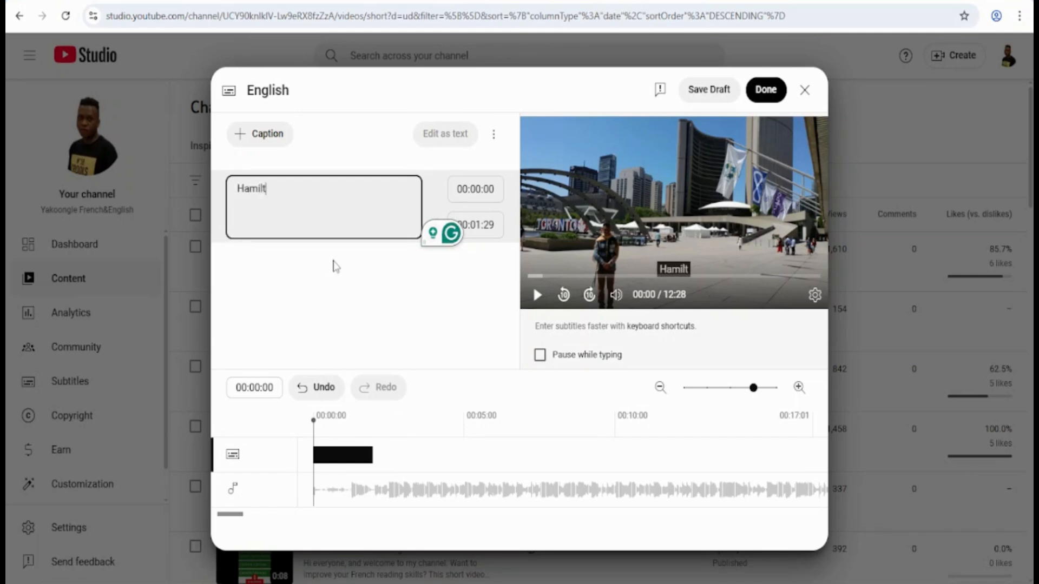
pyautogui.write('on')
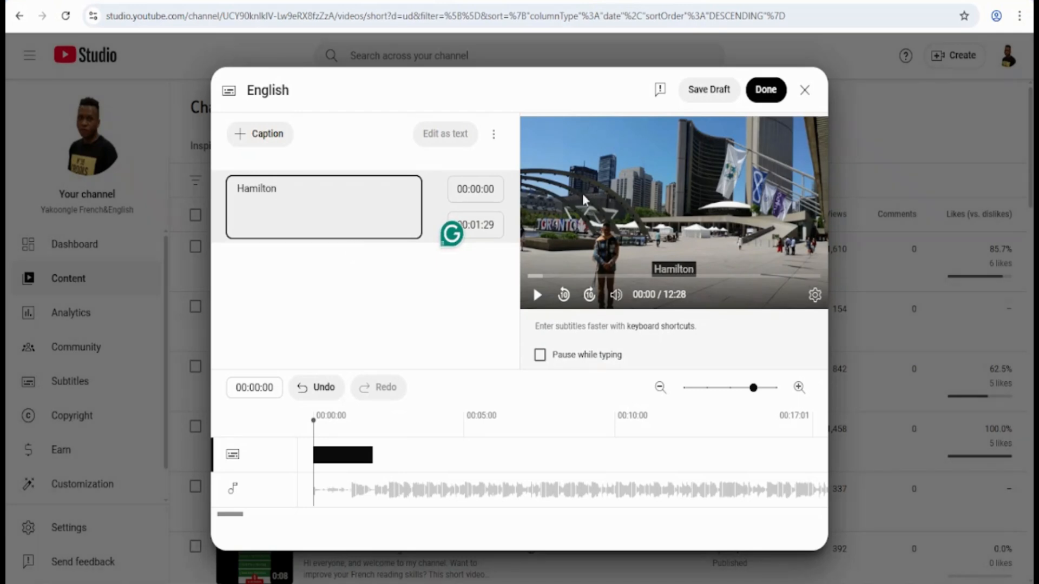
pyautogui.click(768, 92)
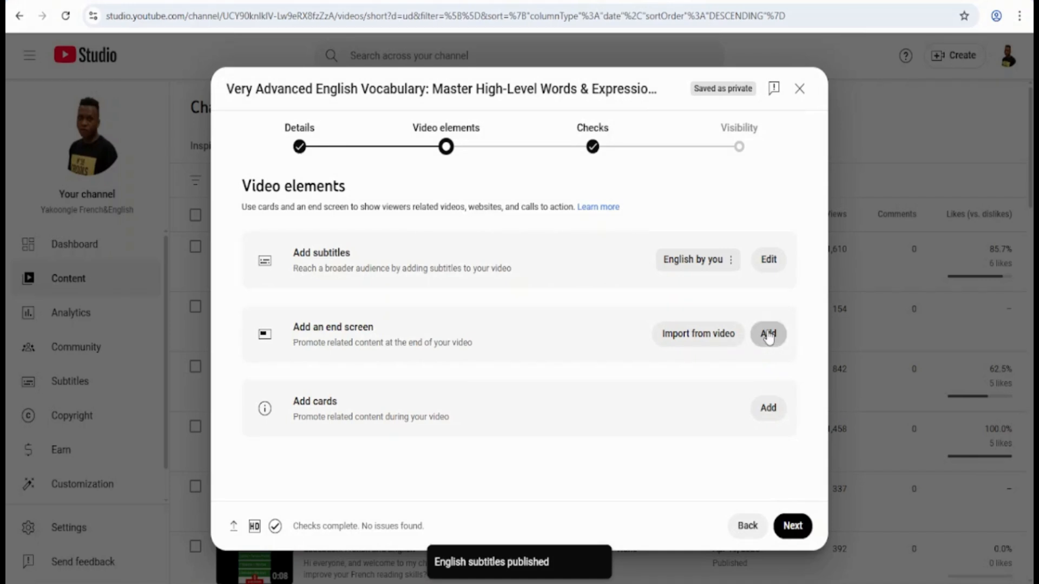
# Step: Add an end screen with one video and one subscribe element, featuring the specific video "How to Upload Shorts on YouTube from PC Correctly"
pyautogui.click(768, 334)
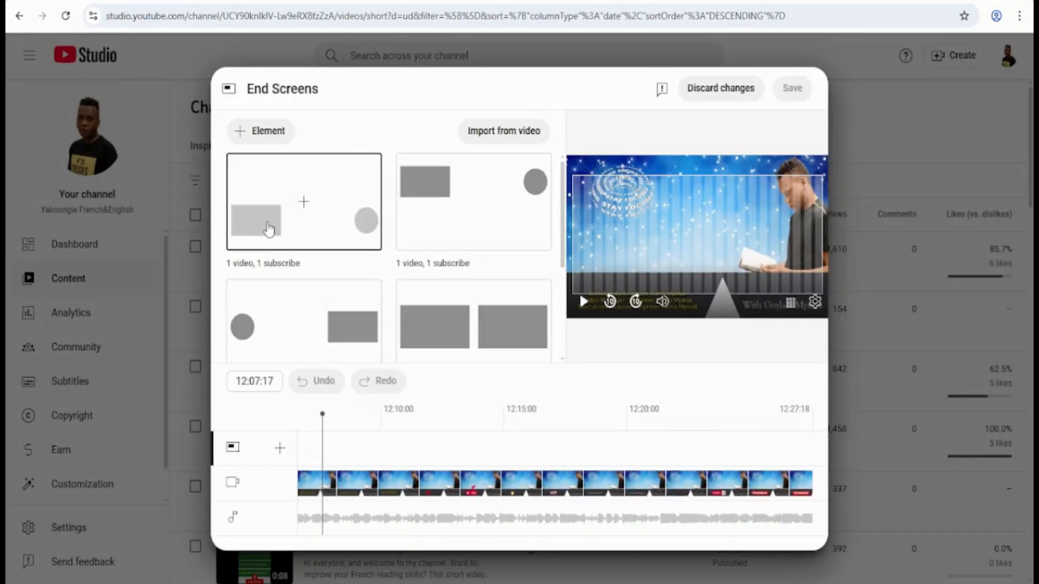
pyautogui.click(269, 230)
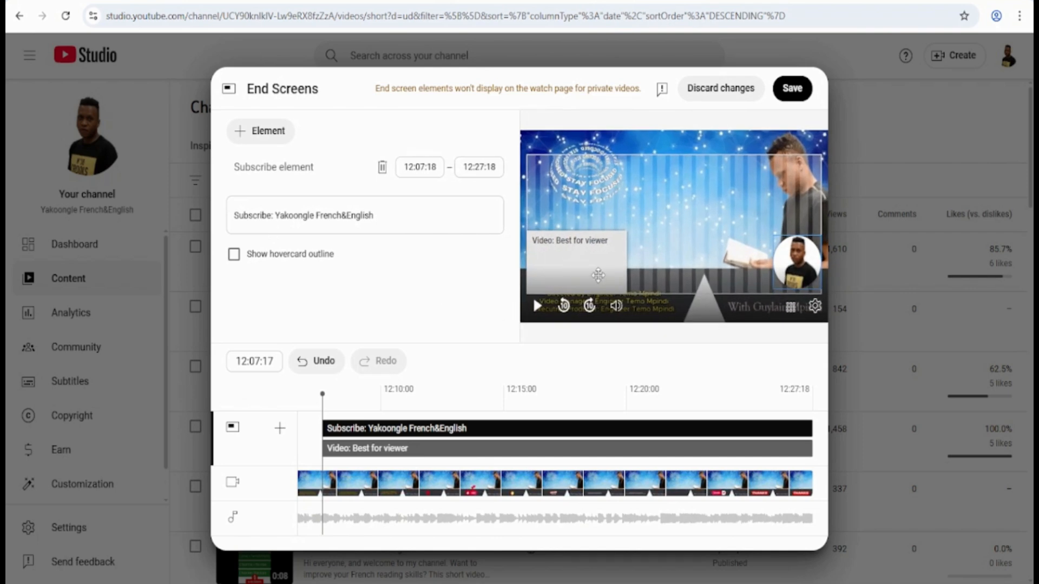
pyautogui.click(596, 276)
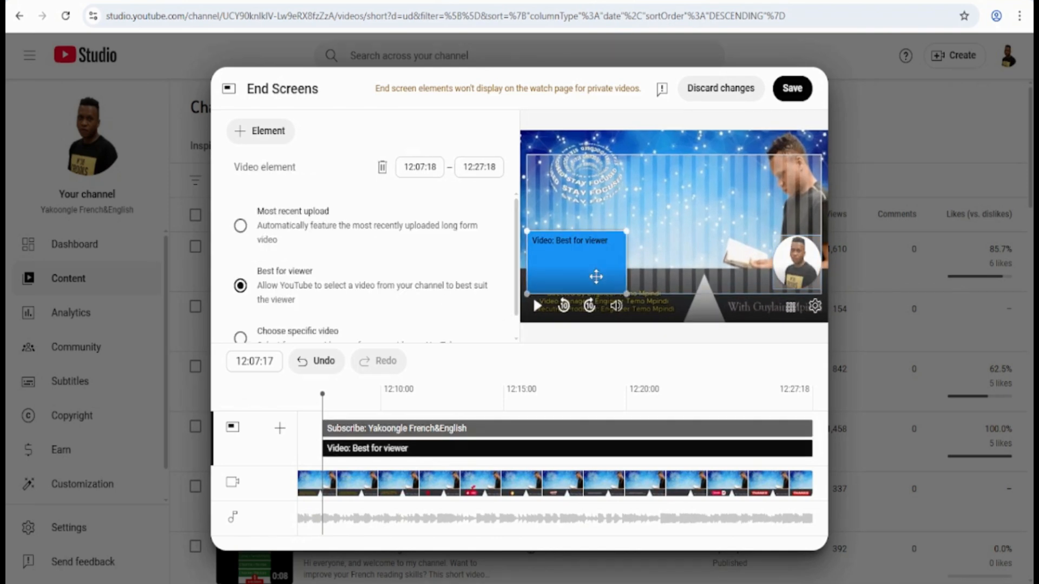
pyautogui.scroll(-1, 325, 314)
pyautogui.click(330, 324)
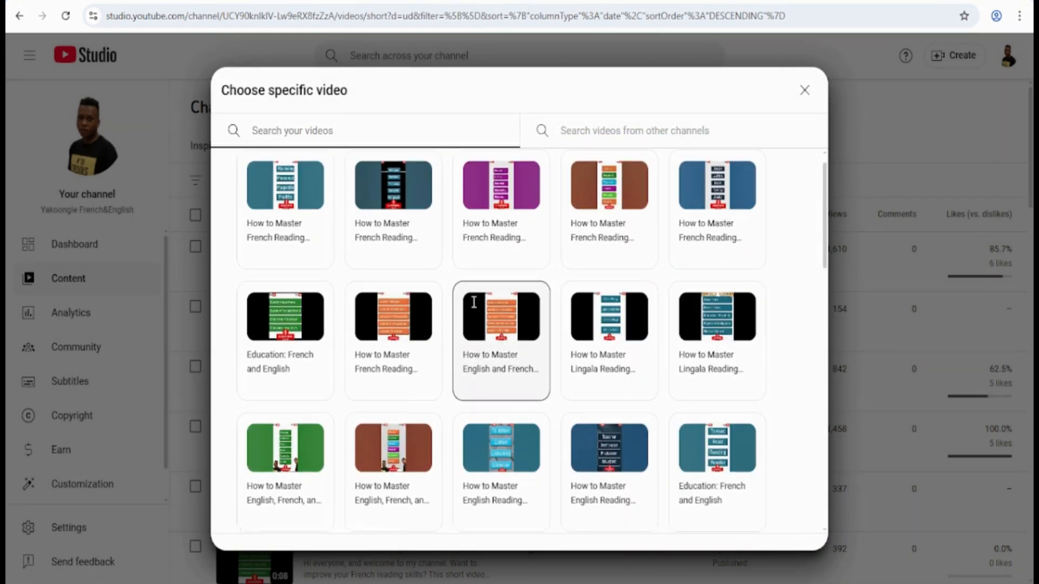
pyautogui.scroll(-8, 473, 307)
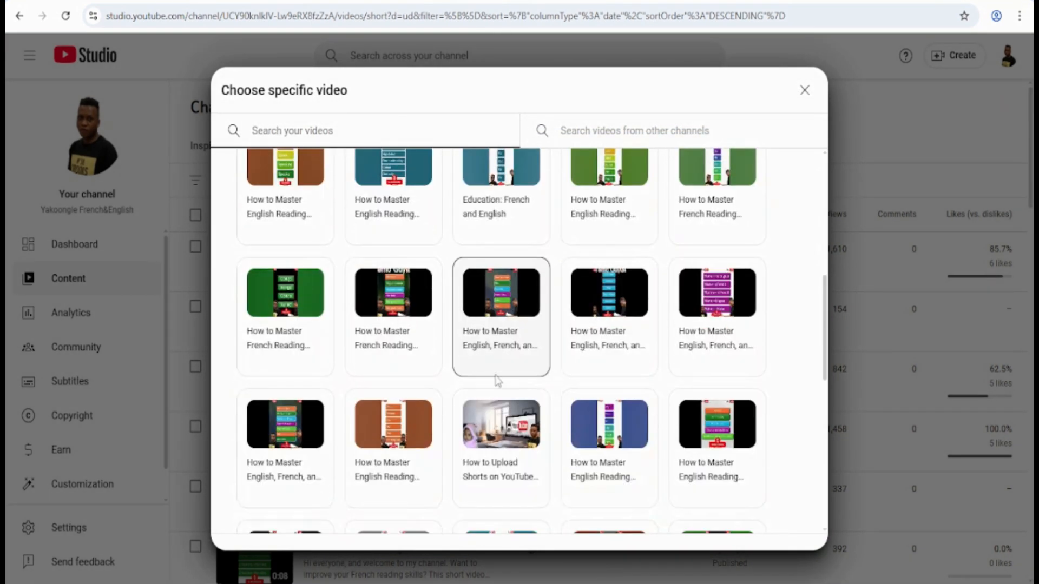
pyautogui.click(499, 451)
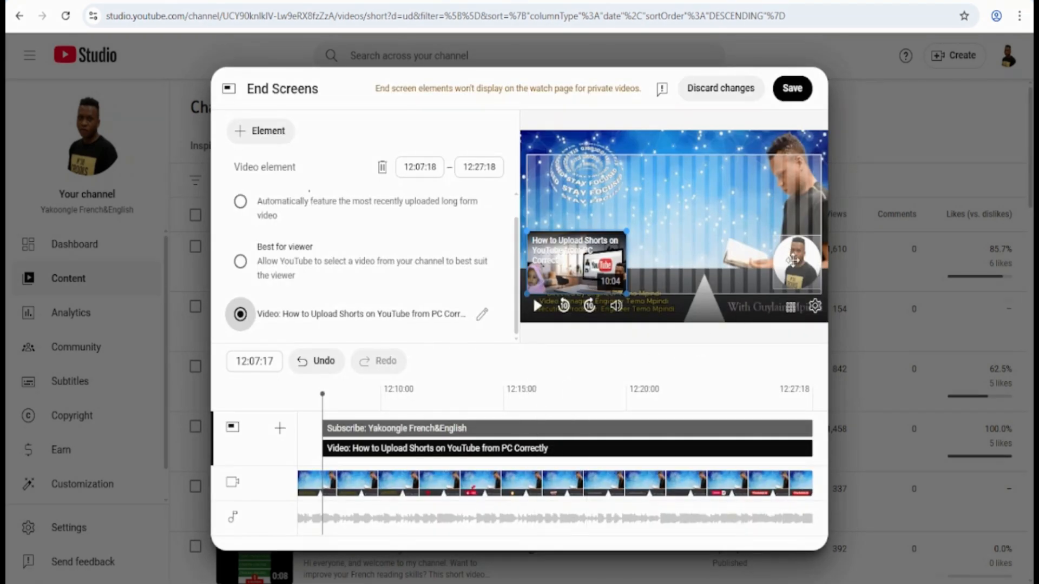
pyautogui.click(793, 261)
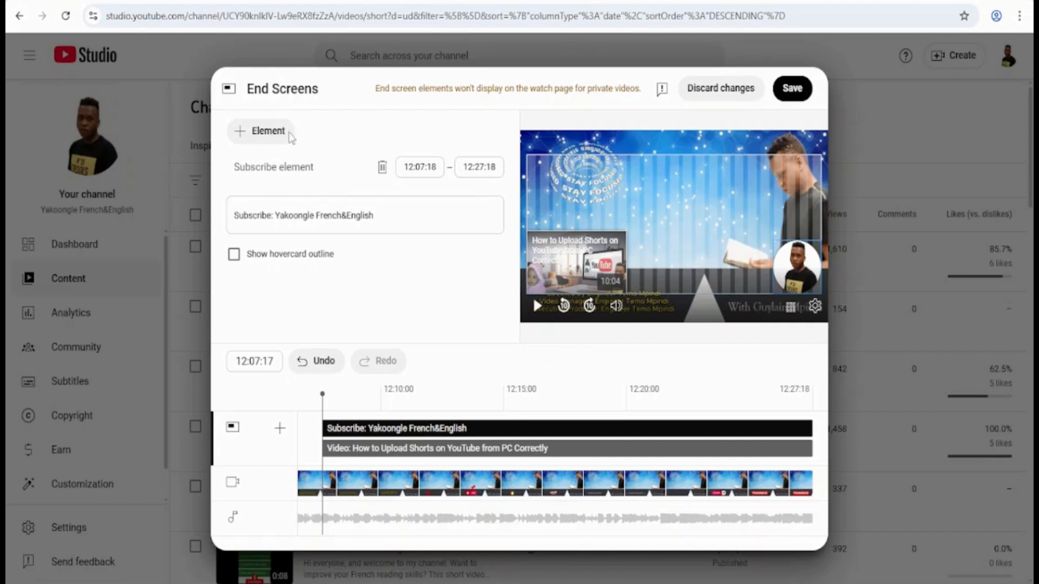
pyautogui.click(273, 131)
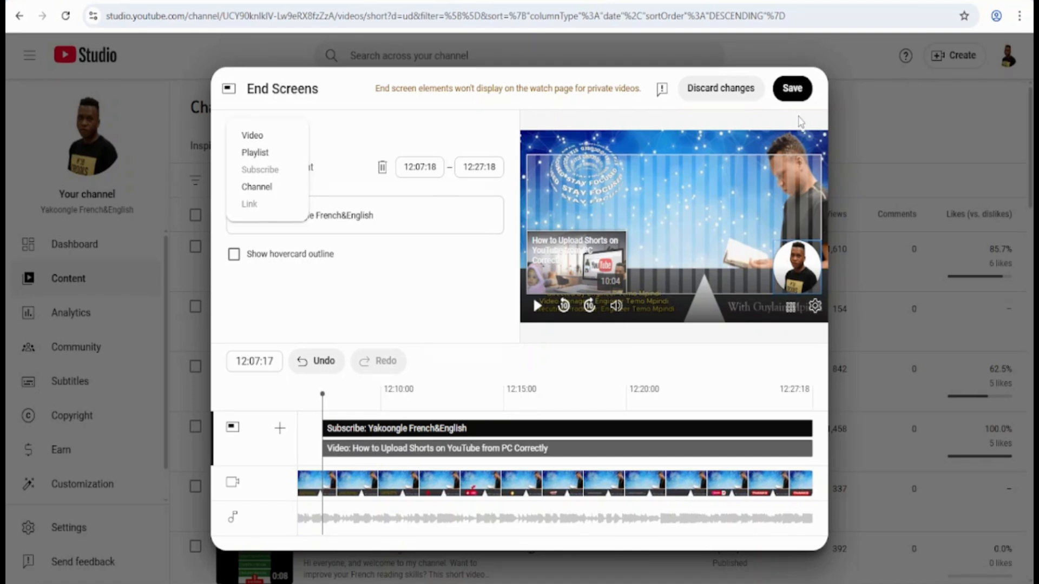
pyautogui.click(793, 89)
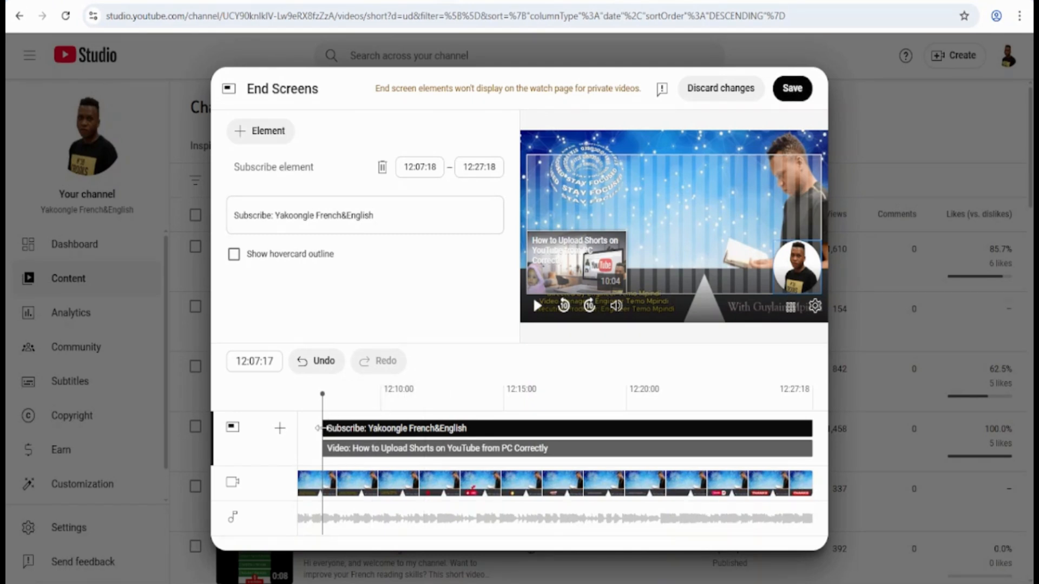
# Step: Move the start of both the subscribe and video elements to 12:15:07 and save the end screen
pyautogui.moveTo(328, 429); pyautogui.dragTo(511, 420)
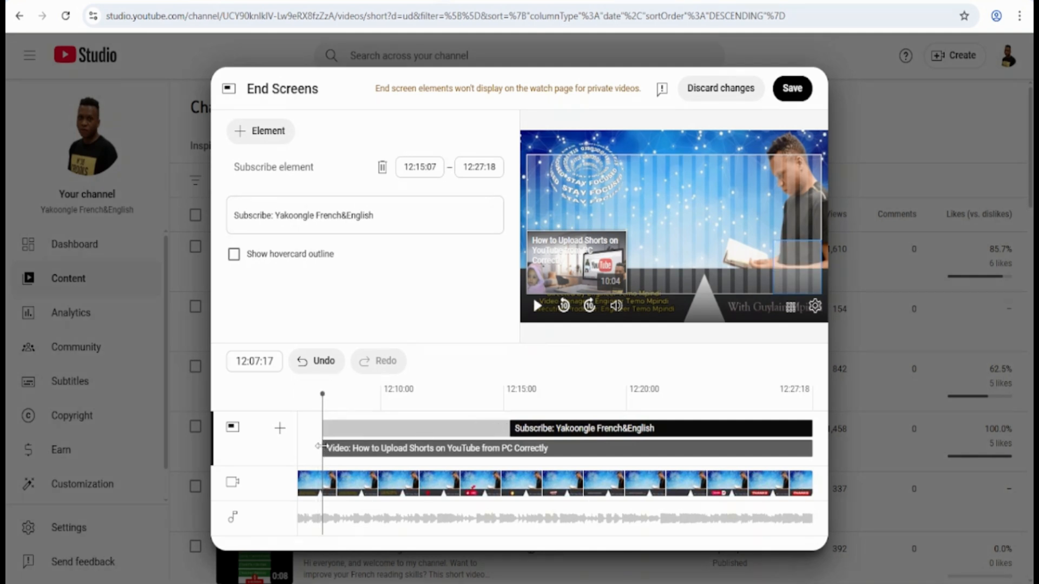
pyautogui.moveTo(325, 447); pyautogui.dragTo(505, 447)
pyautogui.moveTo(506, 446); pyautogui.dragTo(509, 447)
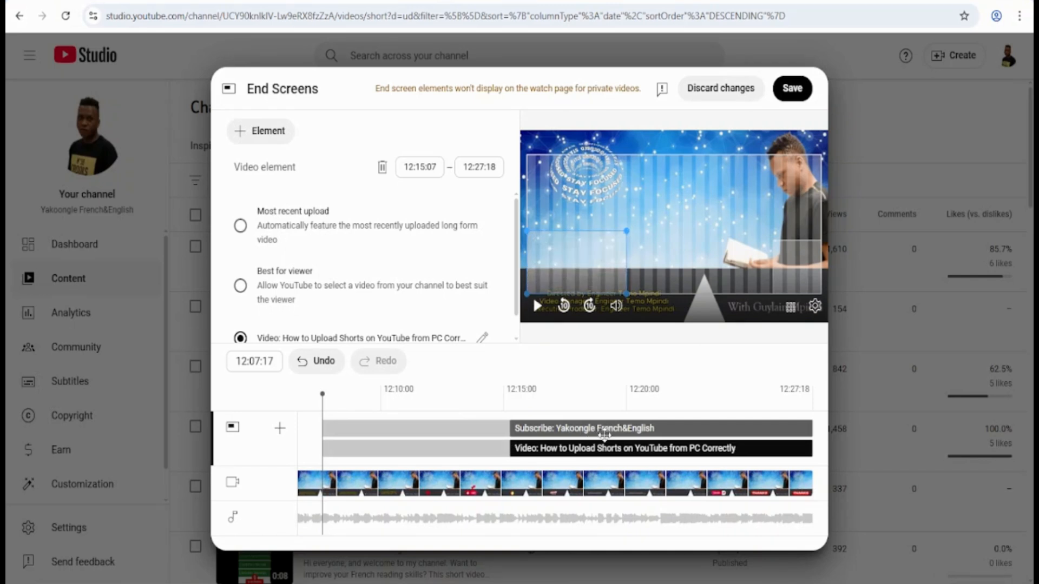
pyautogui.click(513, 429)
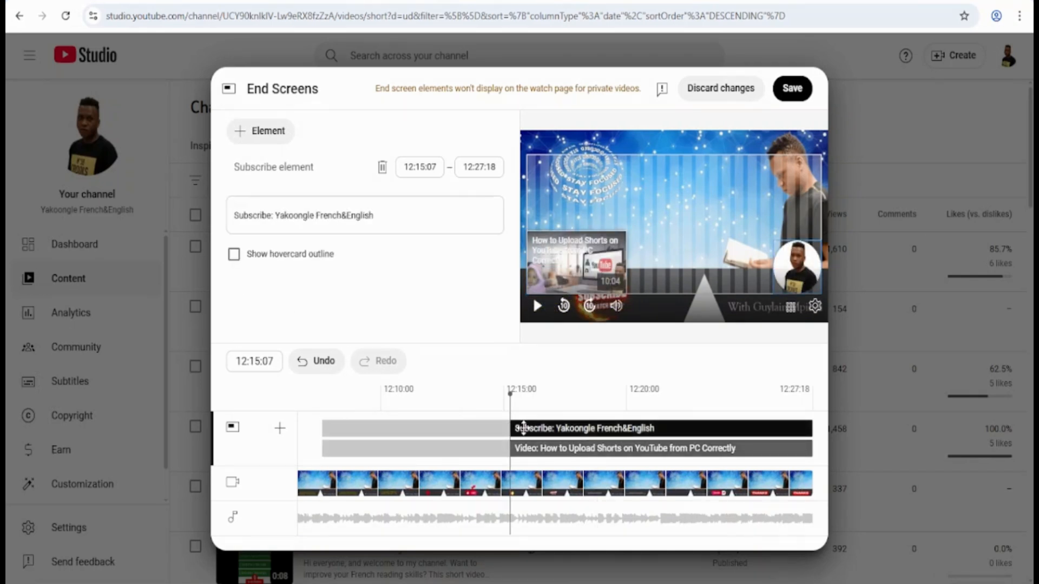
pyautogui.click(791, 92)
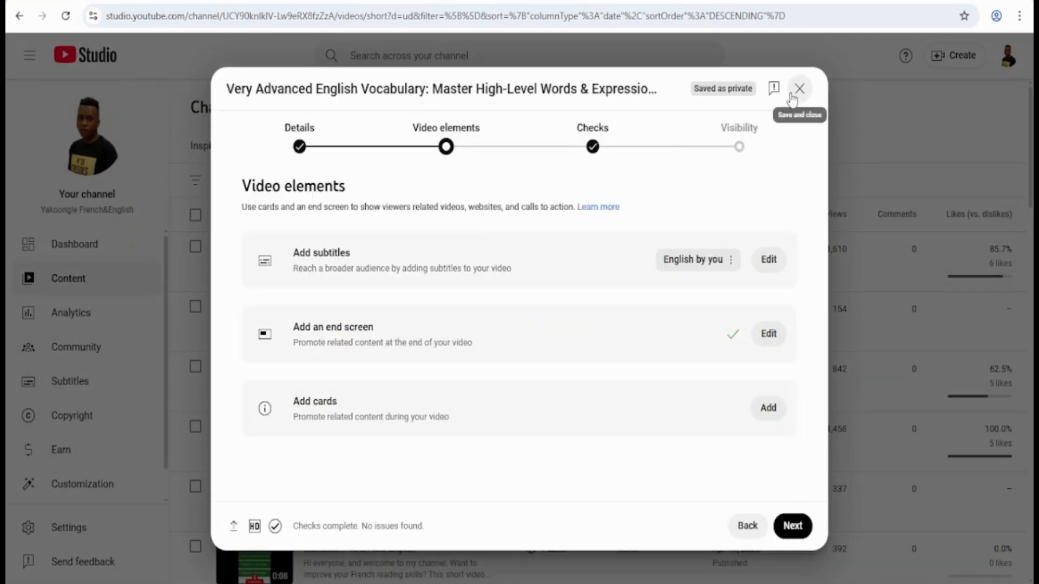
# Step: Add a channel card at the start of the video, searching for "Yakoongle" and choosing the channel Yakoongle ITMPINDI
pyautogui.click(769, 409)
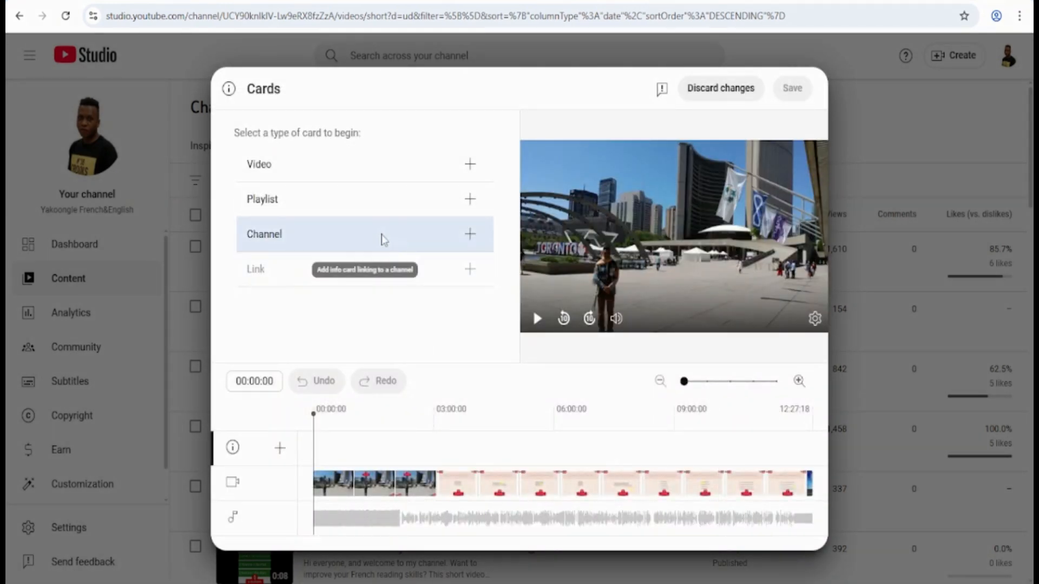
pyautogui.click(383, 238)
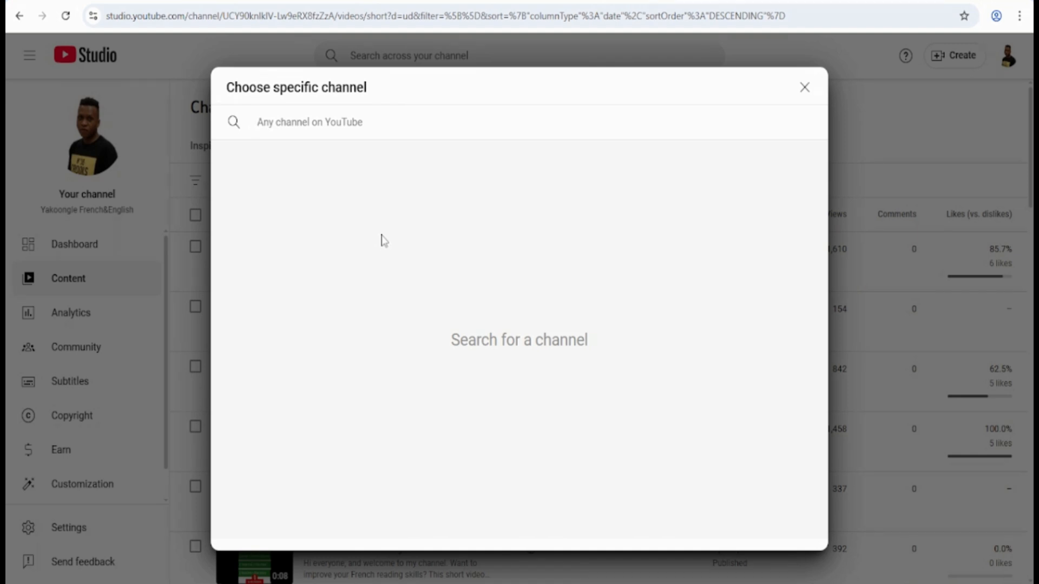
pyautogui.write('Yakoo')
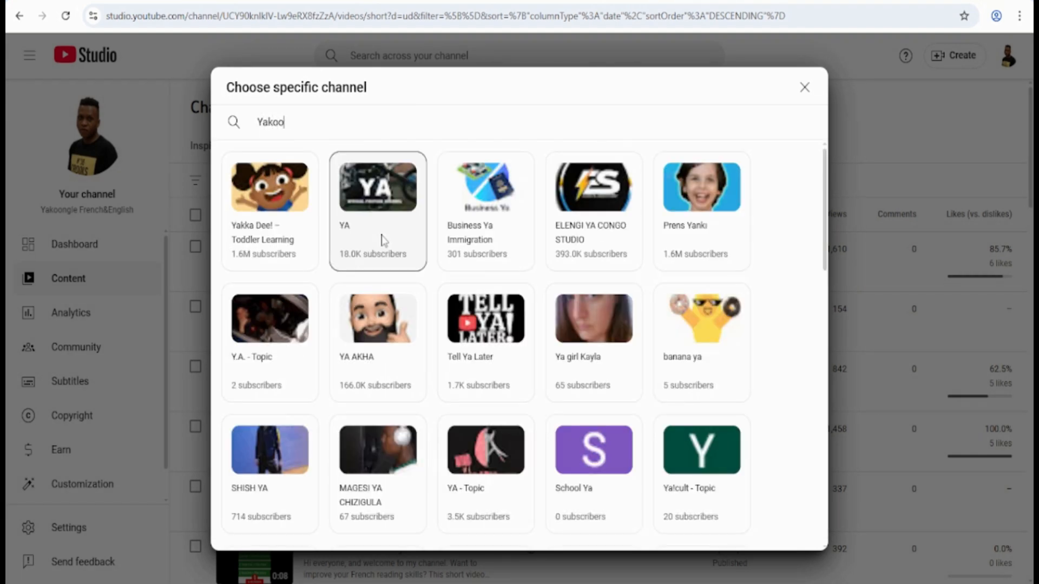
pyautogui.write('ngle')
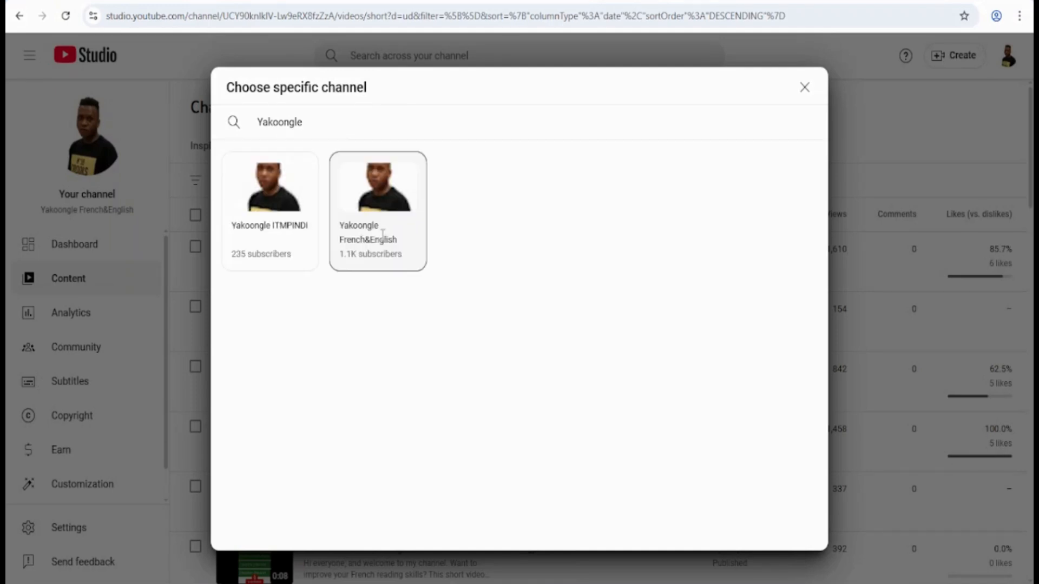
pyautogui.click(273, 217)
# Step: Set the channel card's custom message and teaser text to "Yakoongle ITMpindi" and save the card
pyautogui.click(302, 282)
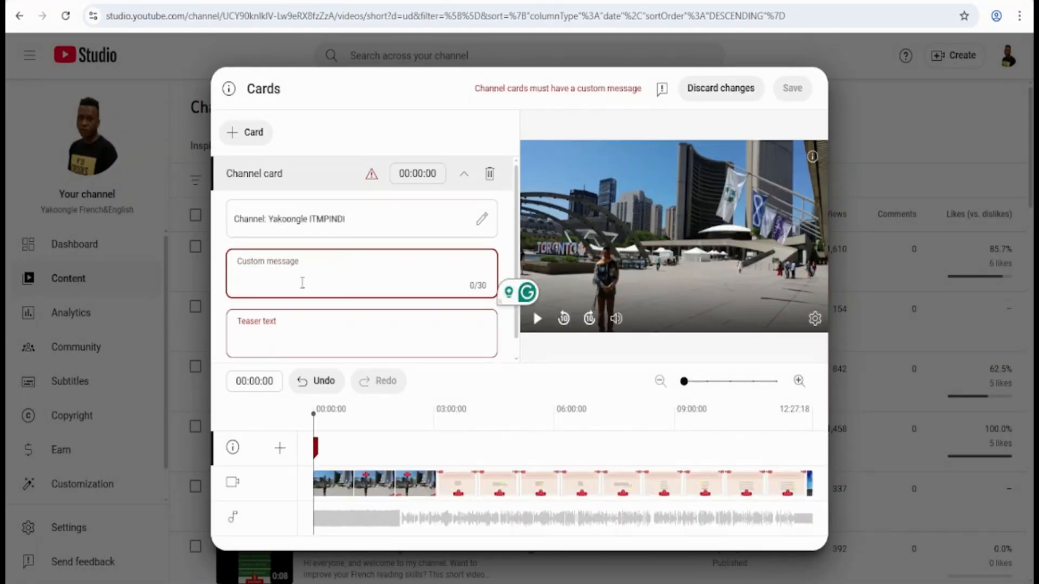
pyautogui.write('Yako')
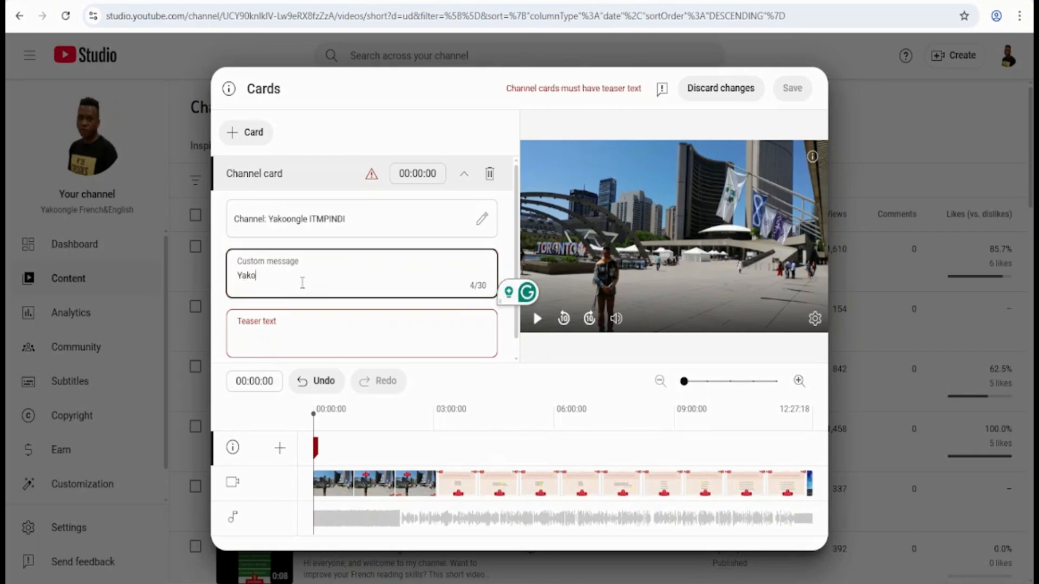
pyautogui.write('ongle I')
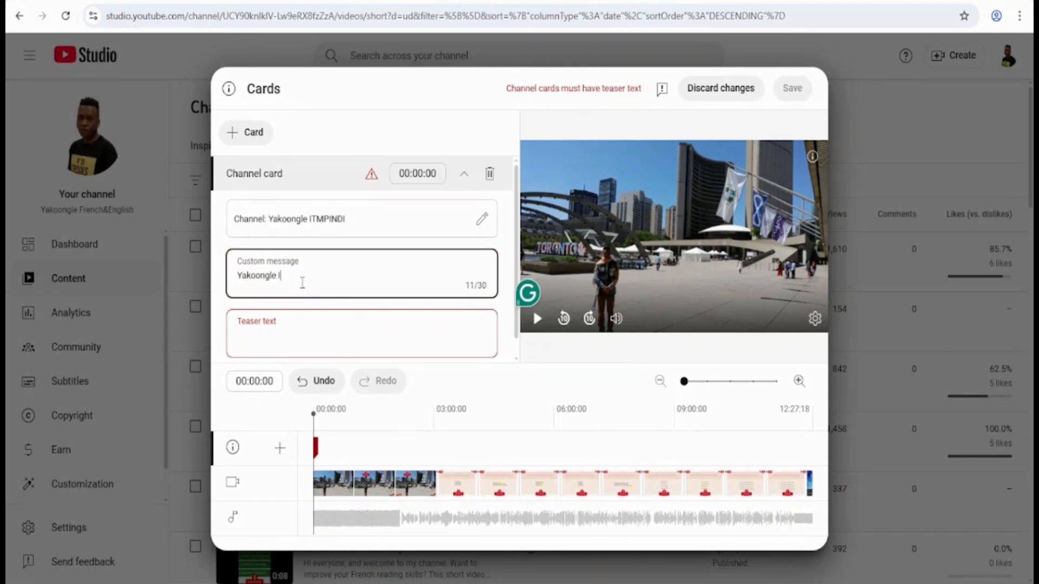
pyautogui.write('TMpindi')
pyautogui.click(275, 335)
pyautogui.write('Ya')
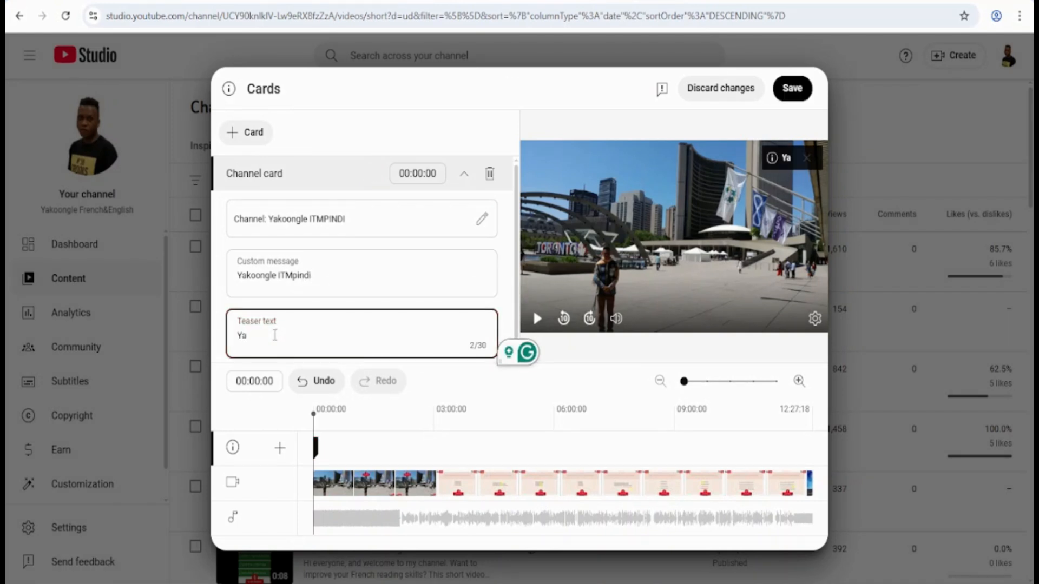
pyautogui.write('koongle I')
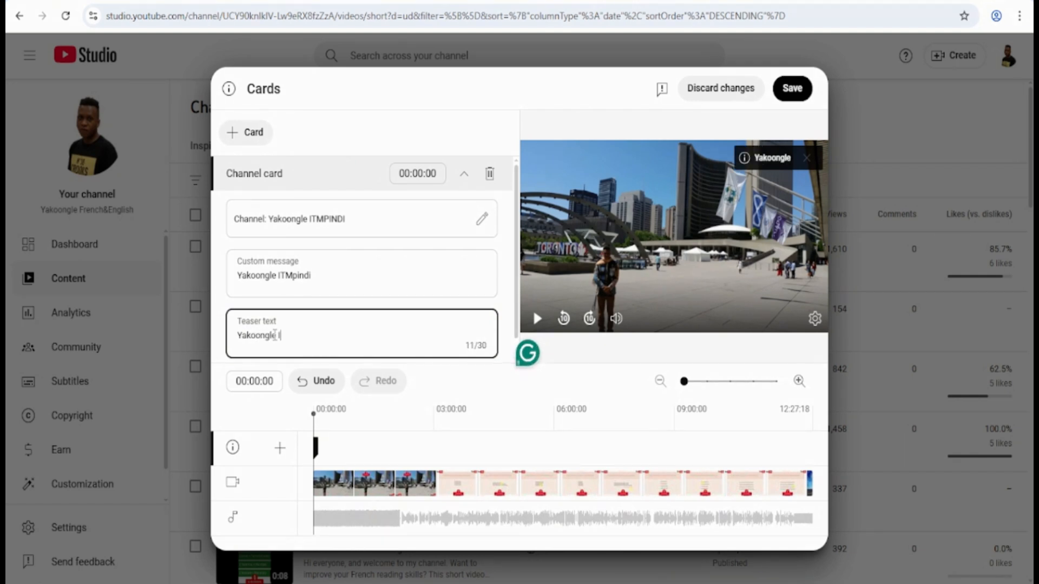
pyautogui.write('TMpindi')
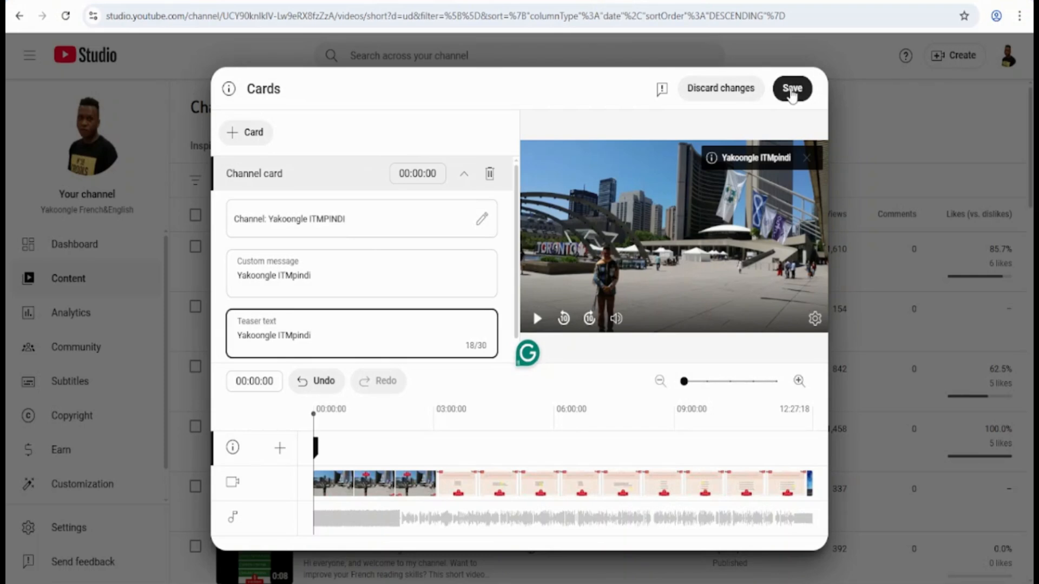
pyautogui.click(791, 91)
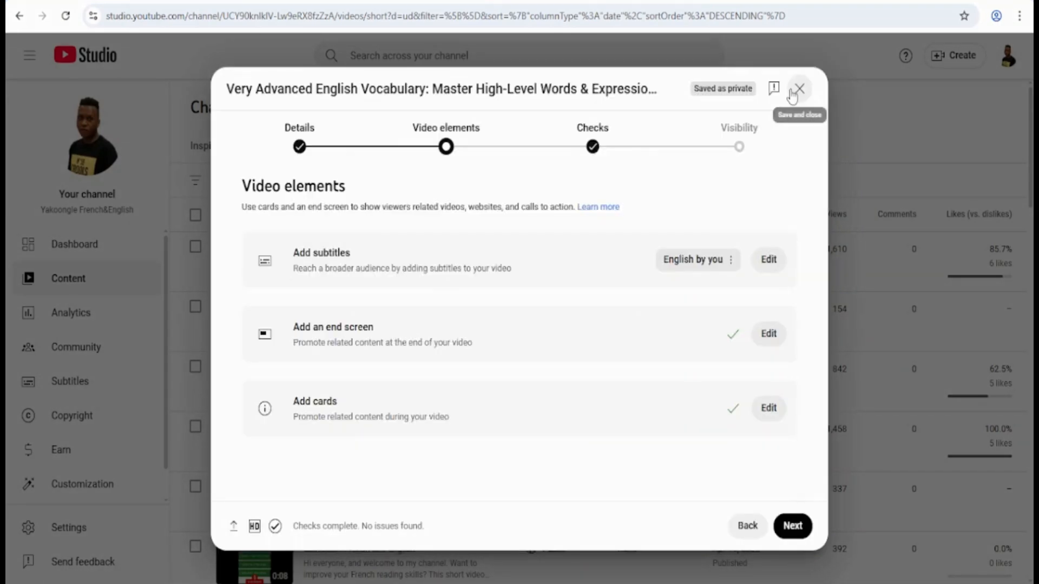
# Step: Proceed past the checks to the visibility settings, publish the video as Public, and dismiss the sharing dialog
pyautogui.click(793, 528)
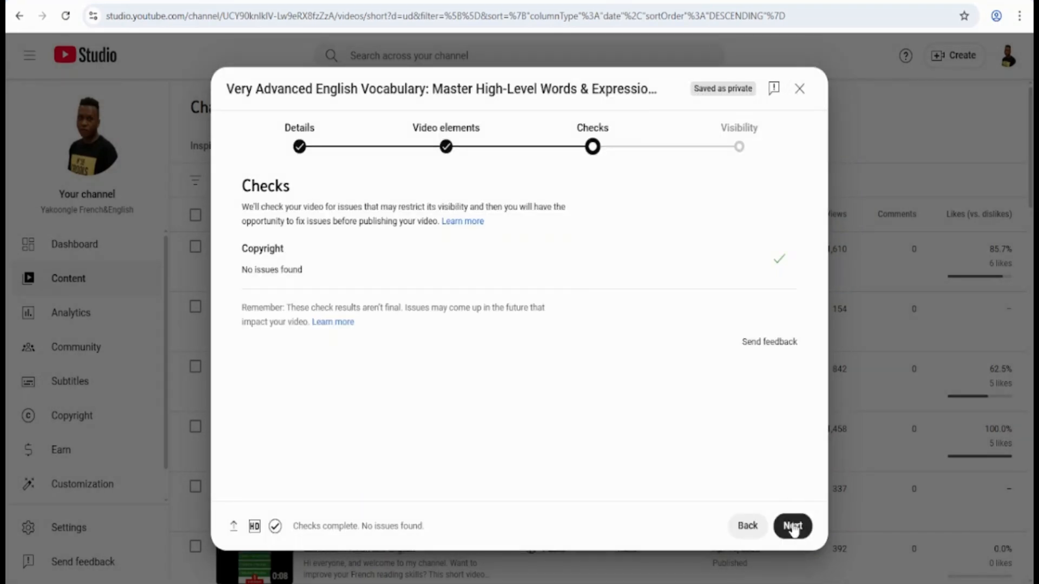
pyautogui.click(793, 528)
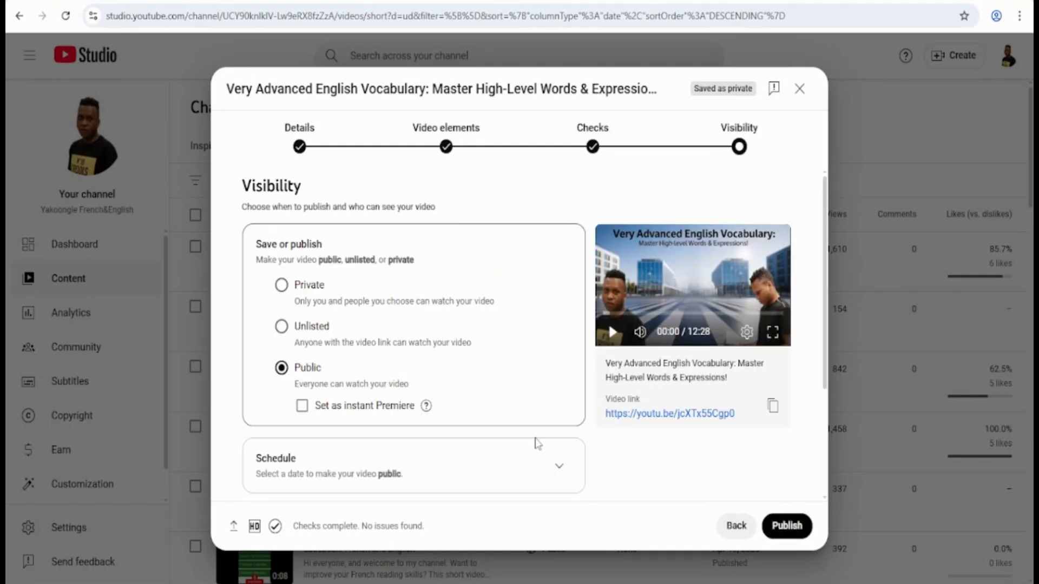
pyautogui.scroll(-2, 474, 394)
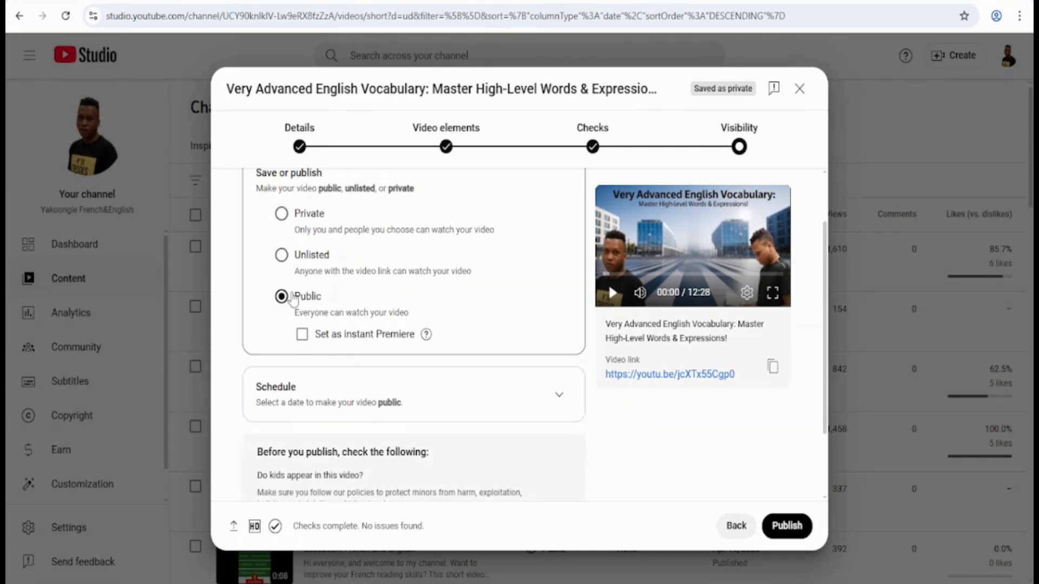
pyautogui.scroll(-2, 378, 368)
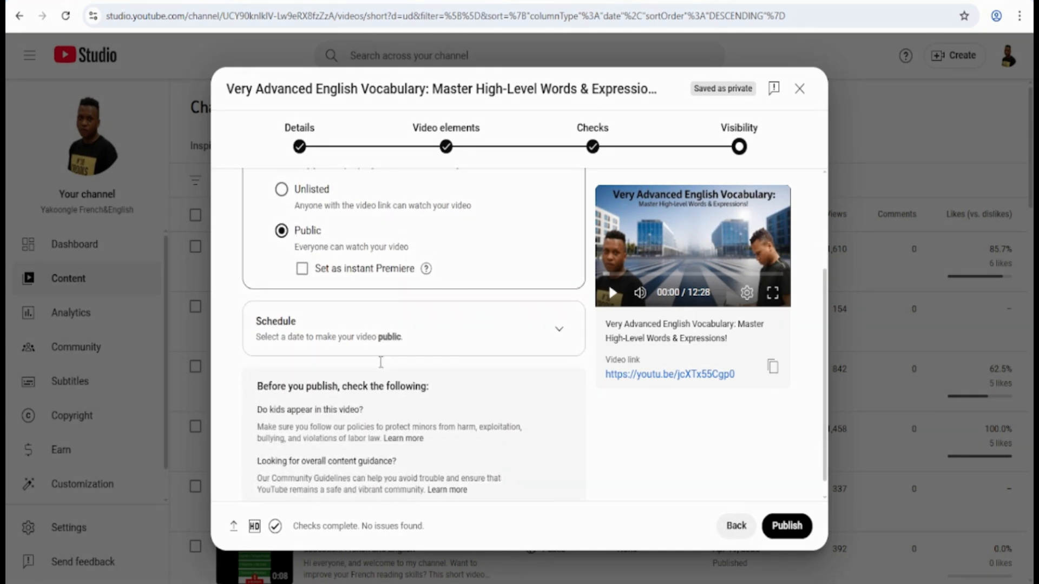
pyautogui.click(789, 527)
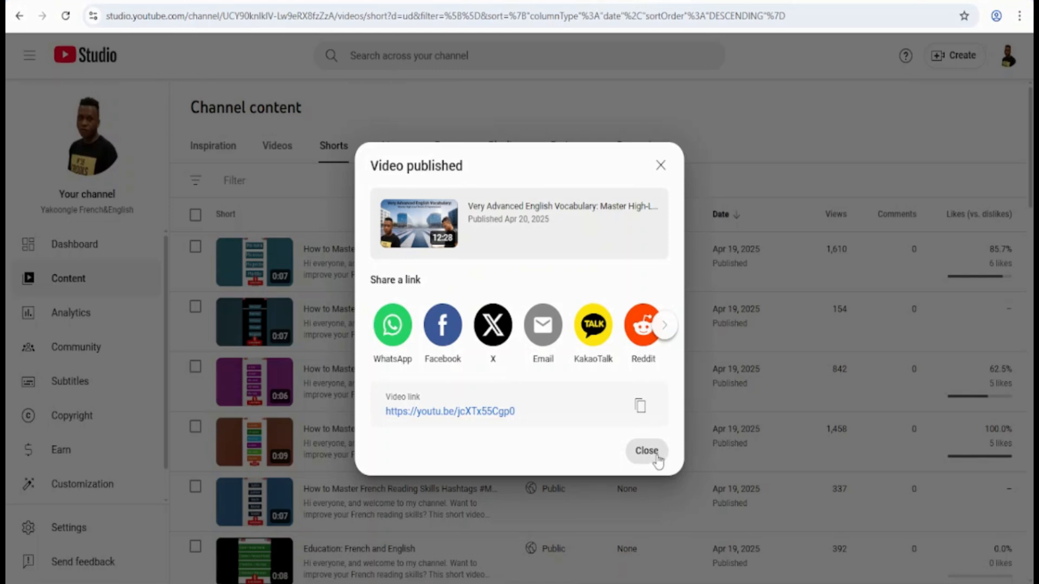
pyautogui.click(657, 459)
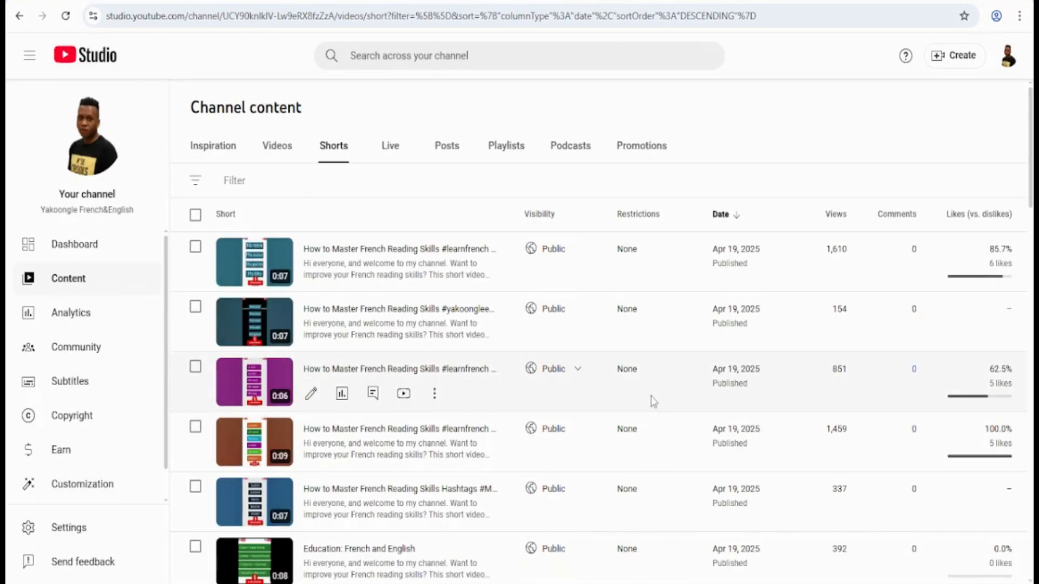
# Step: Open the details of the newly published advanced English vocabulary video from the channel's videos and copy its video link
pyautogui.click(287, 149)
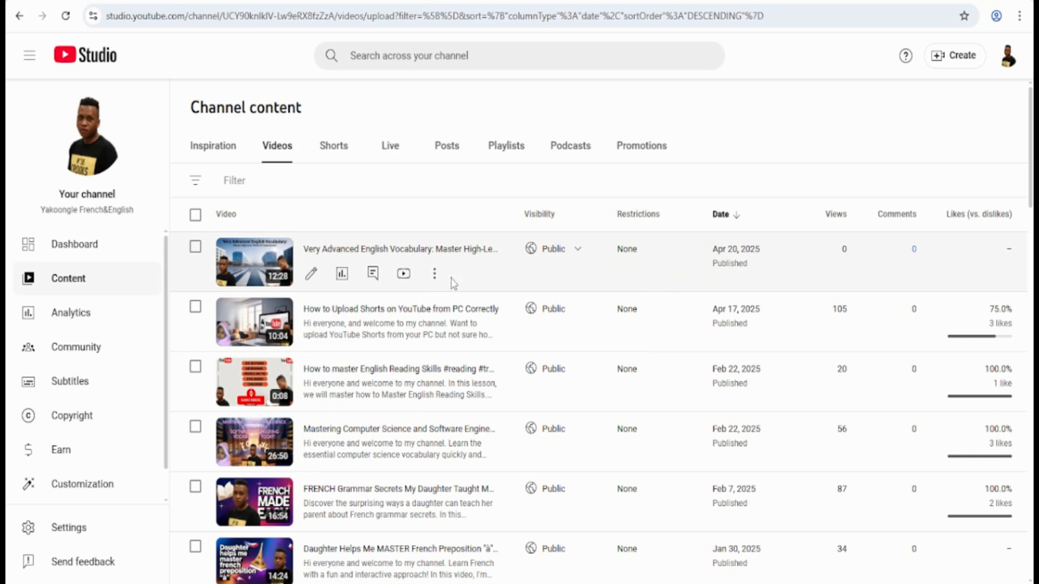
pyautogui.click(441, 253)
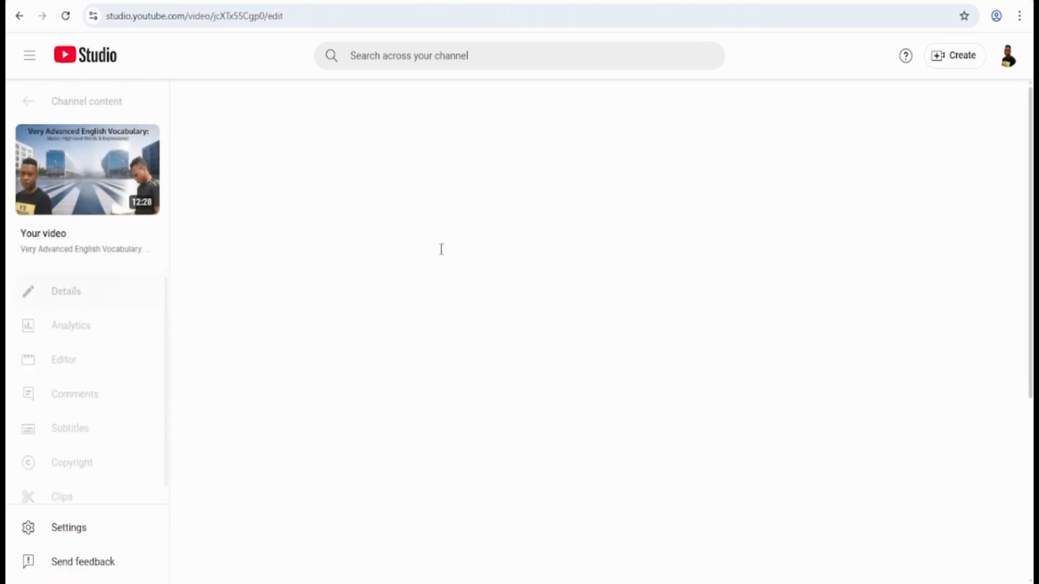
pyautogui.scroll(-3, 676, 356)
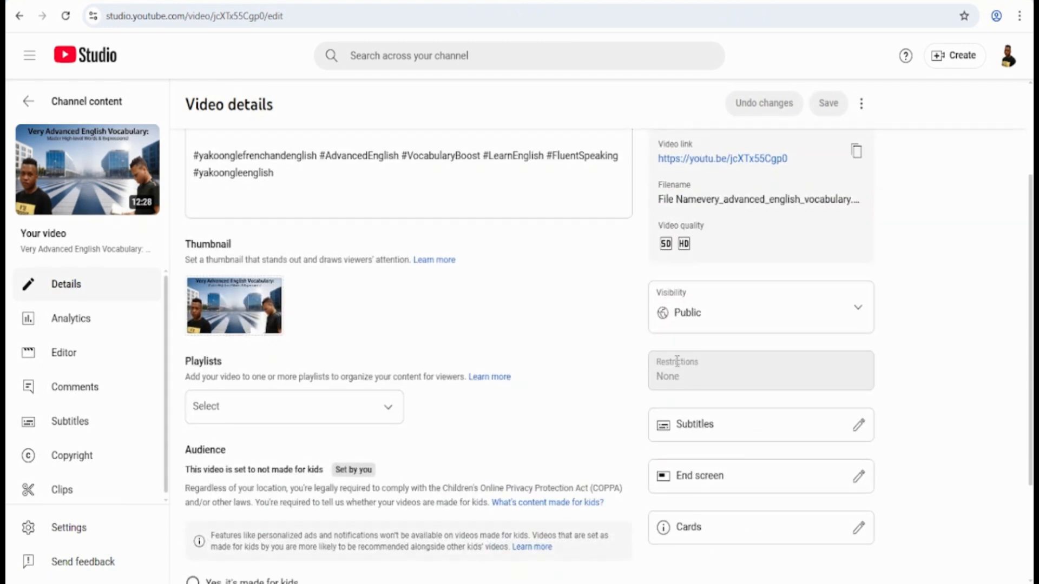
pyautogui.scroll(-1, 677, 363)
pyautogui.scroll(4, 678, 367)
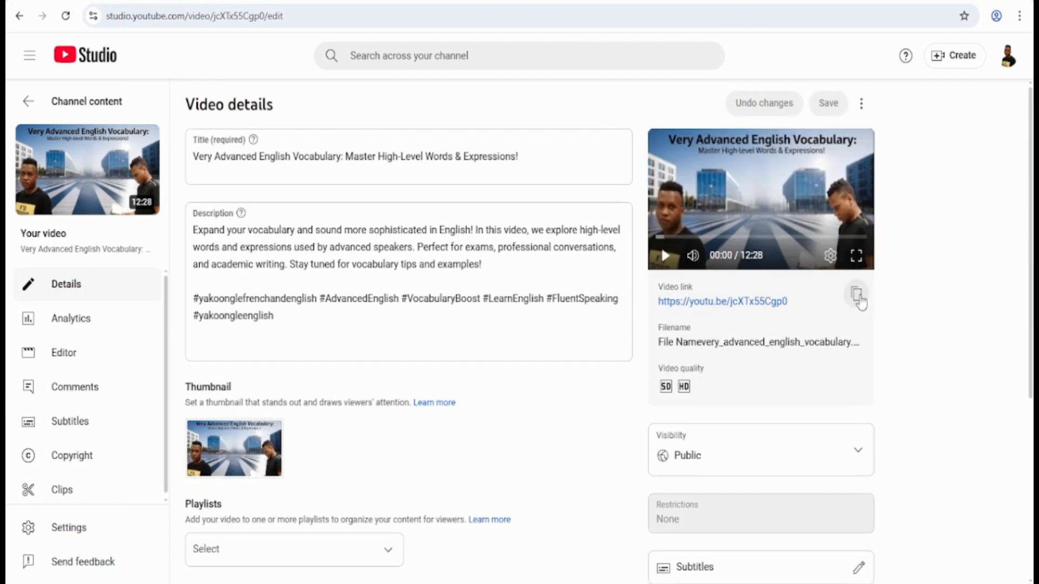
pyautogui.click(858, 295)
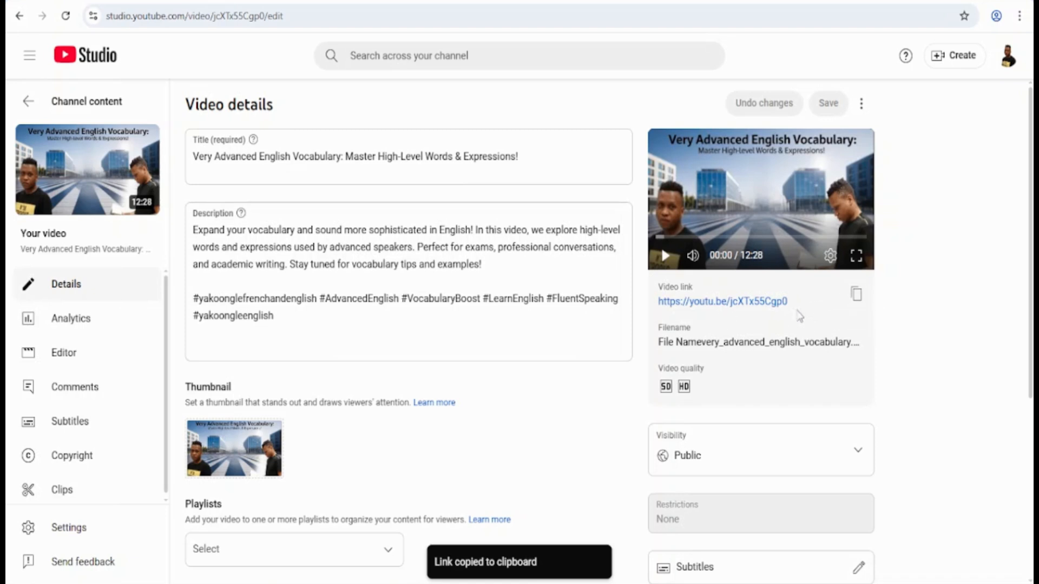
pyautogui.click(478, 307)
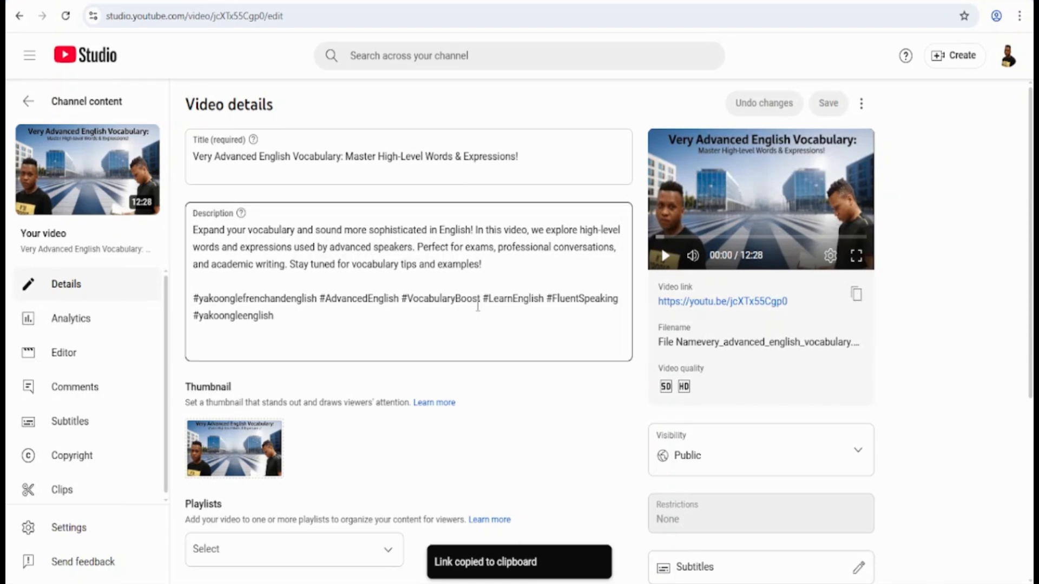